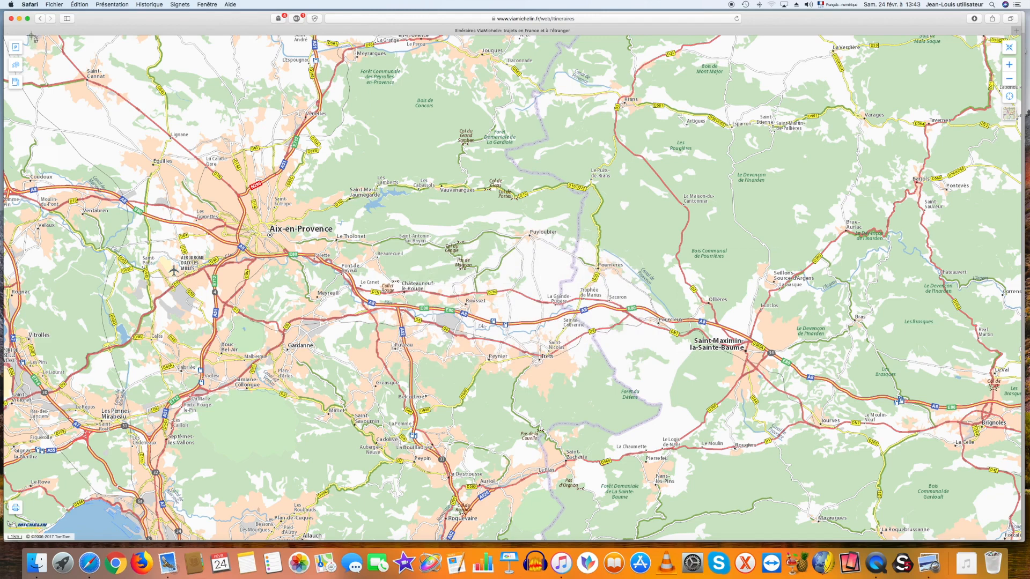
Capture the road map area from Saint-Cannat to Tourves as a screenshot and switch to Motion.
{"action": "left_click_drag", "start_coordinate": [31, 37], "coordinate": [992, 533]}
{"action": "left_click", "coordinate": [430, 570]}
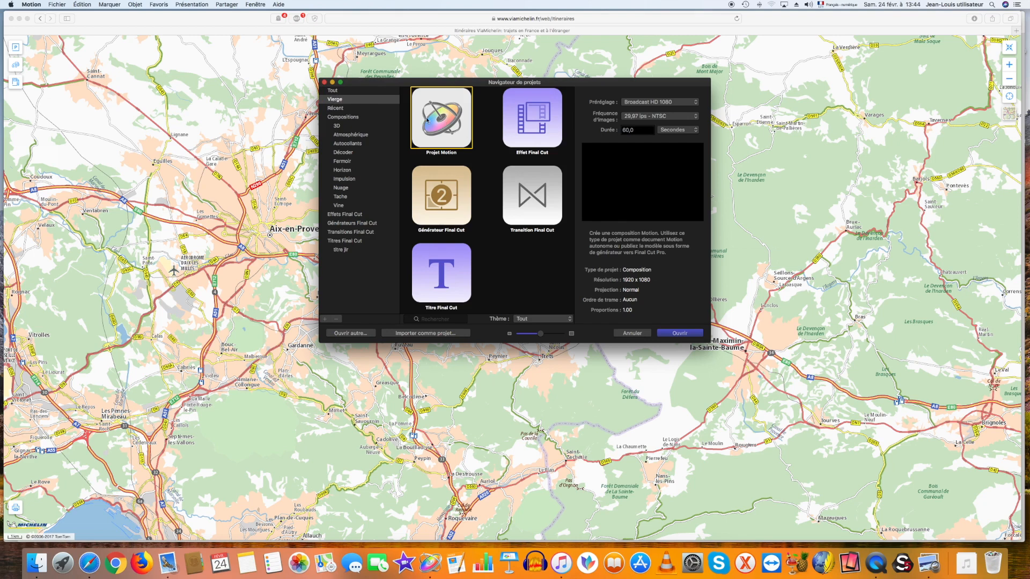
Create a blank Motion project with the Broadcast HD 1080 preset, 25 fps and a duration of 60 seconds.
{"action": "left_click", "coordinate": [697, 103]}
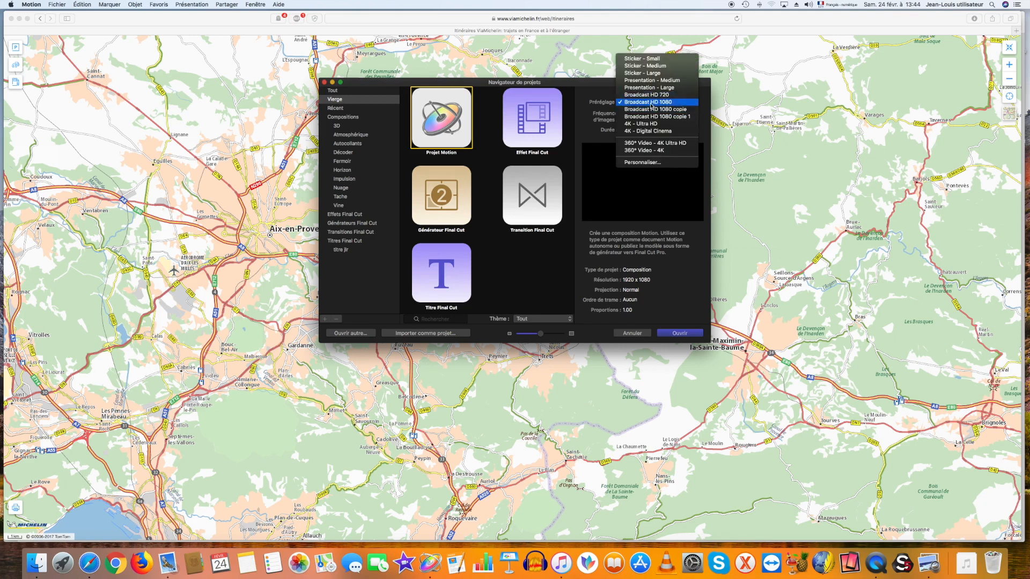
{"action": "left_click", "coordinate": [651, 103]}
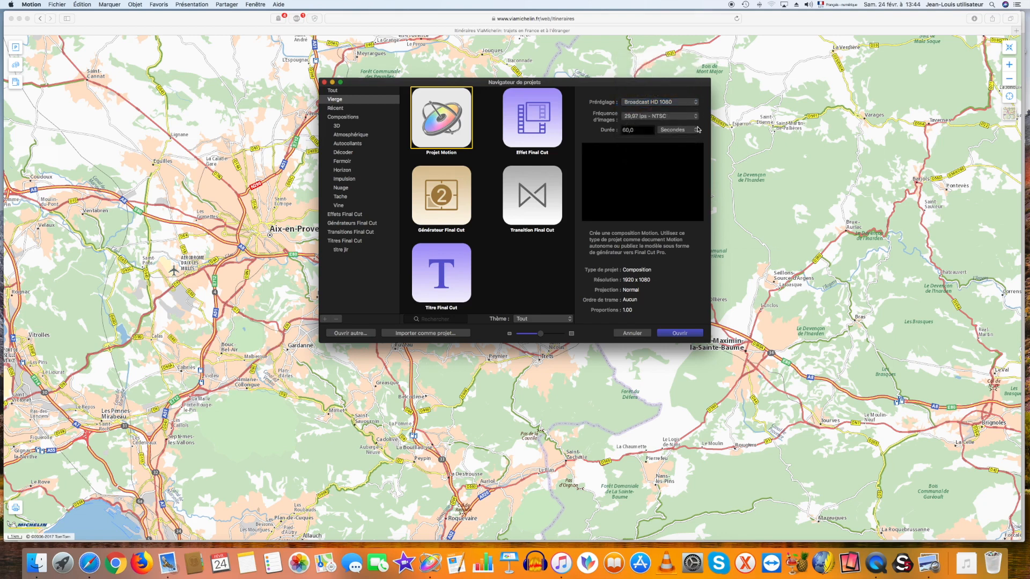
{"action": "left_click", "coordinate": [697, 116]}
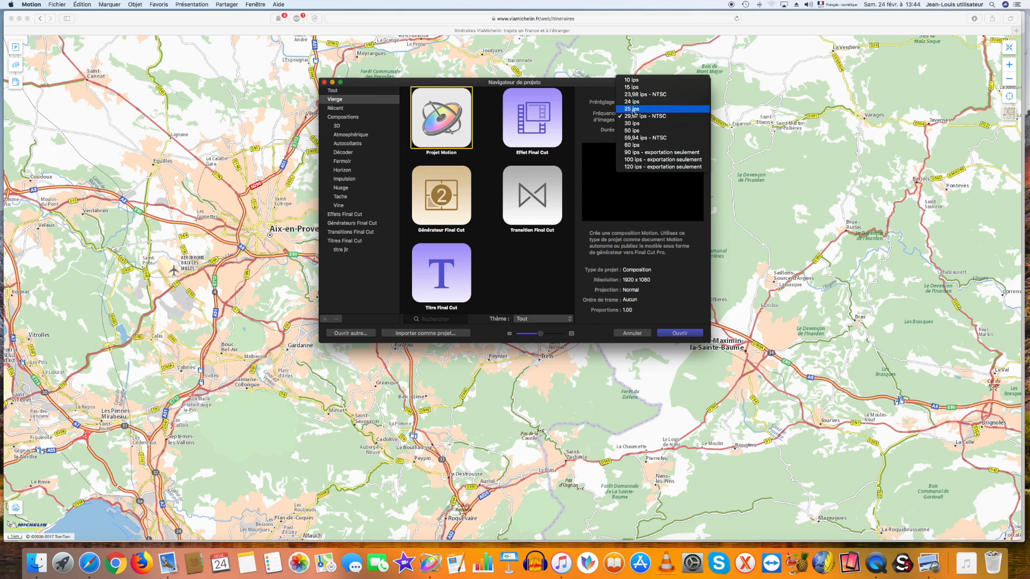
{"action": "left_click", "coordinate": [634, 110]}
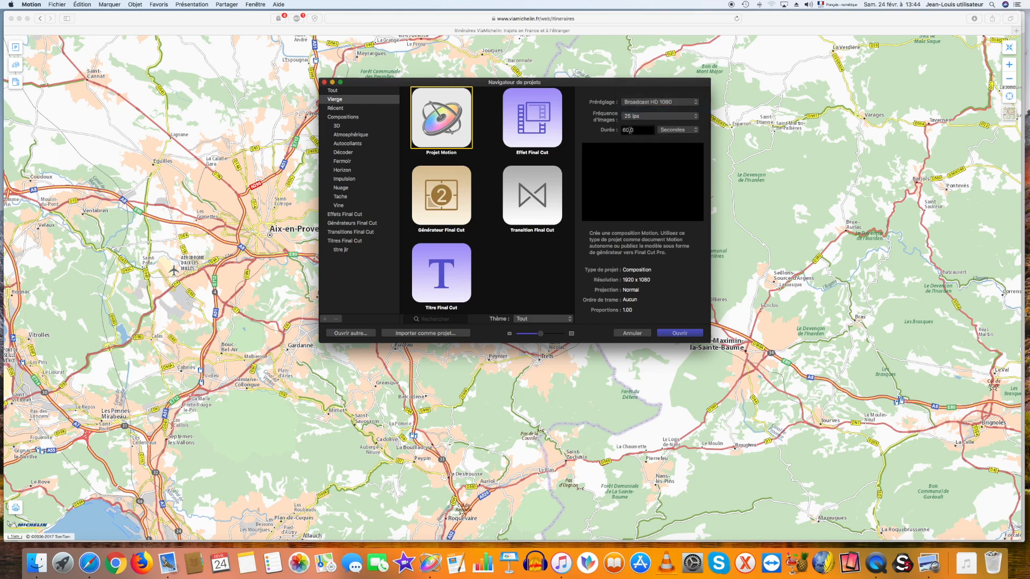
{"action": "left_click", "coordinate": [691, 131]}
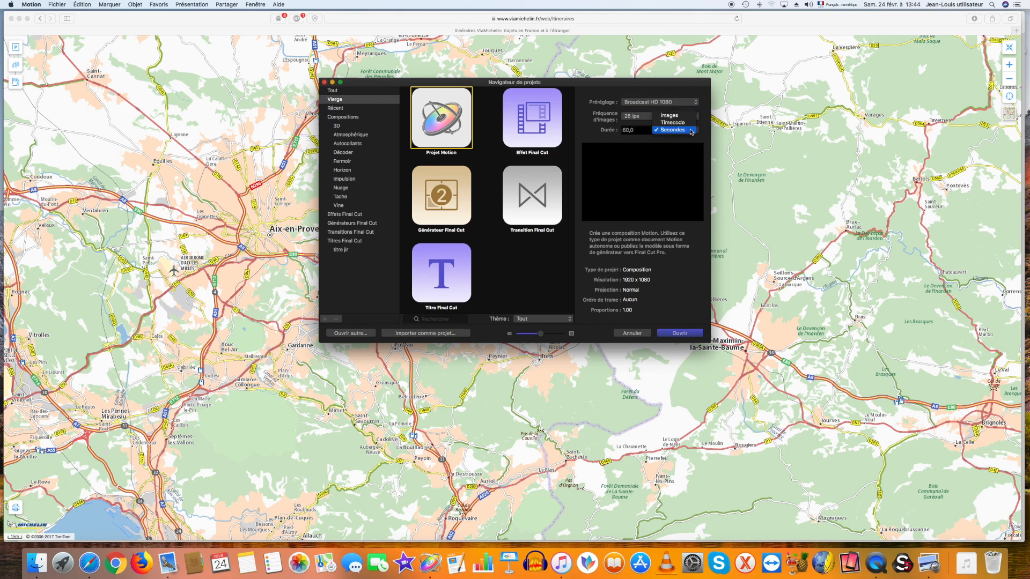
{"action": "left_click", "coordinate": [691, 131]}
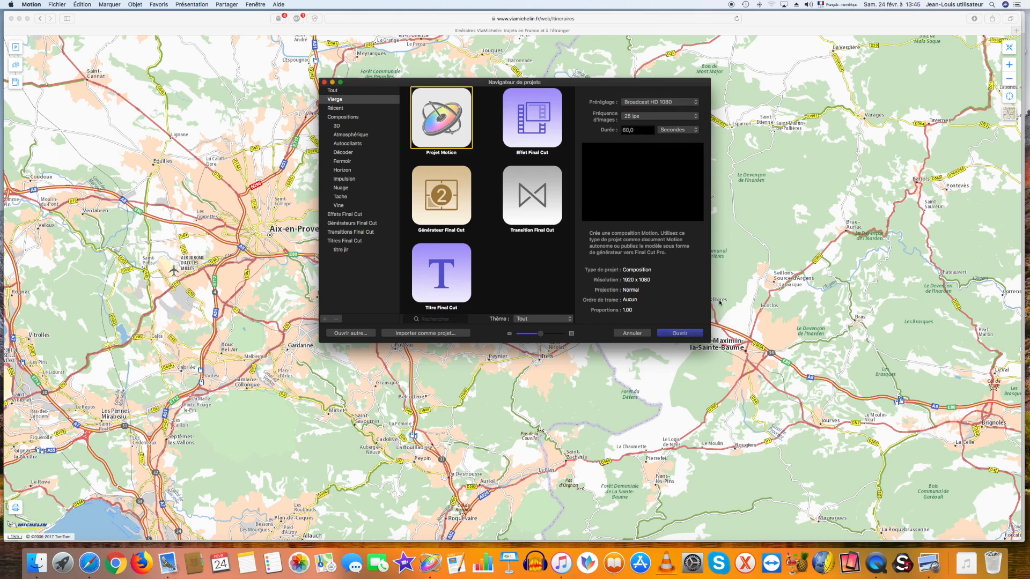
{"action": "key", "text": "Return"}
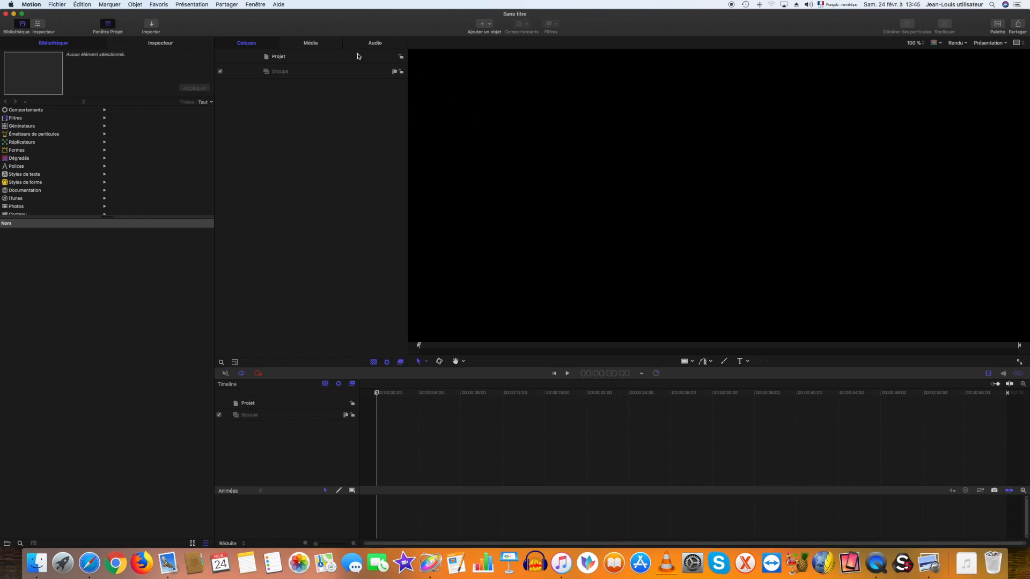
Import the image "carte michelin st cannat a tourves.png" from the Bureau folder into the project.
{"action": "left_click", "coordinate": [152, 25]}
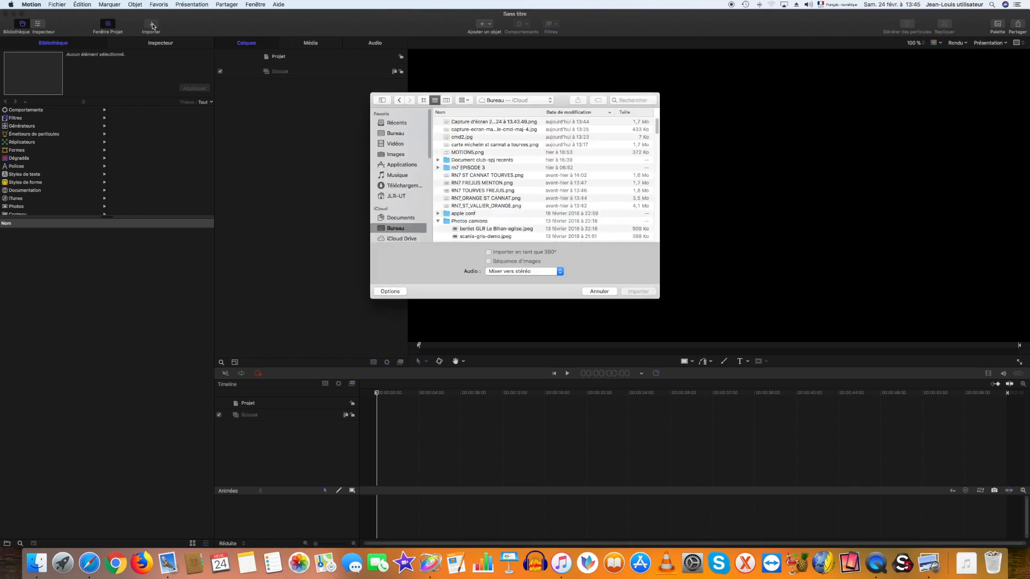
{"action": "left_click", "coordinate": [392, 134]}
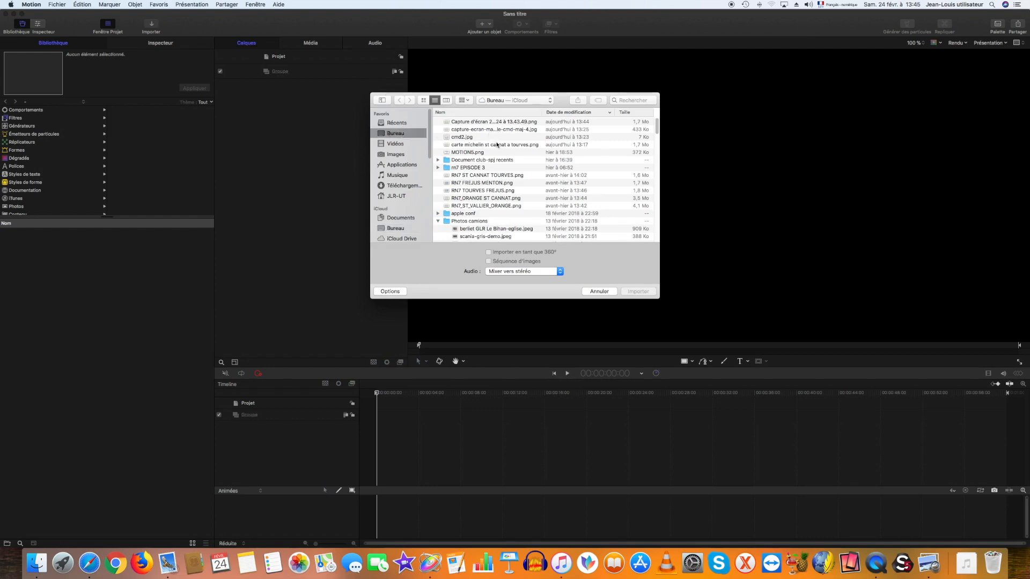
{"action": "left_click", "coordinate": [497, 145]}
{"action": "left_click", "coordinate": [645, 293]}
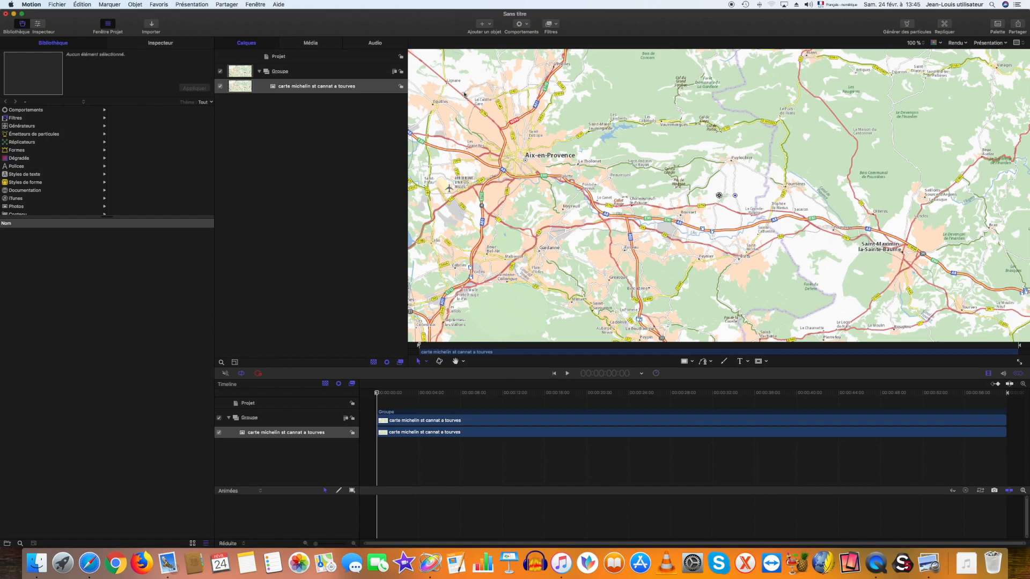
Trace the road from Saint-Cannat through Aix-en-Provence and Saint-Maximin to Tourves with an open Bézier path.
{"action": "left_click", "coordinate": [913, 42]}
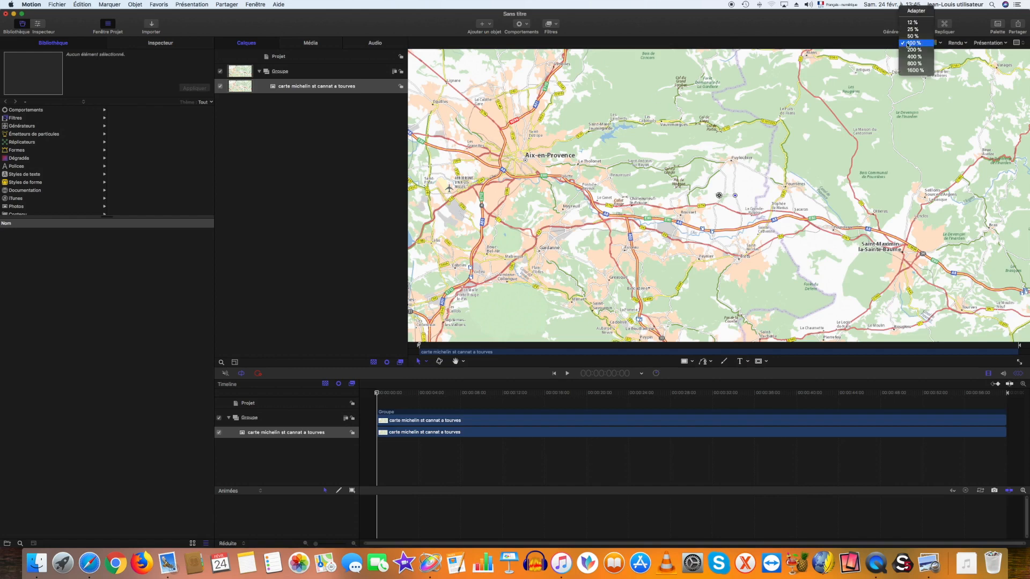
{"action": "left_click", "coordinate": [916, 10]}
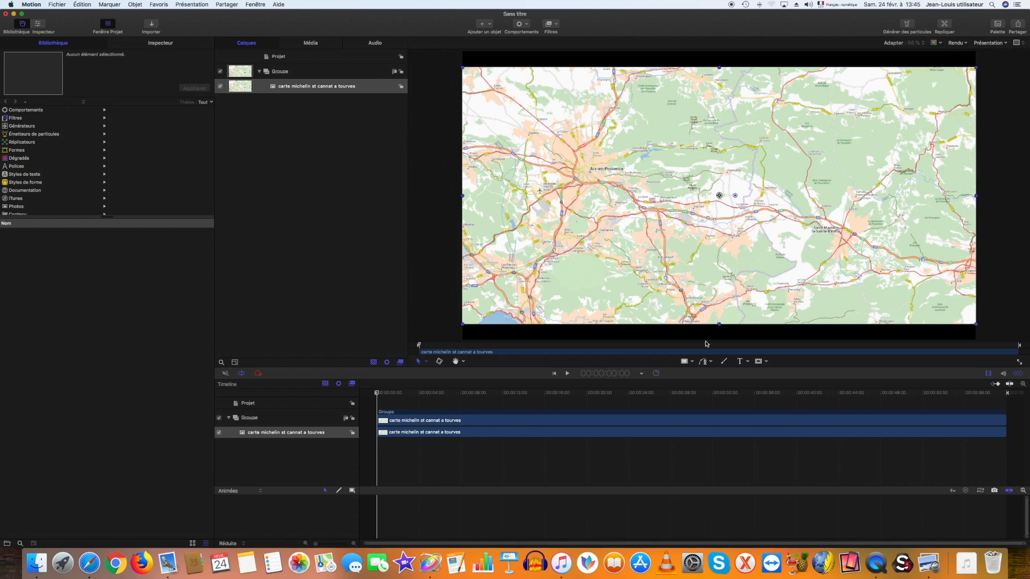
{"action": "left_click", "coordinate": [704, 363]}
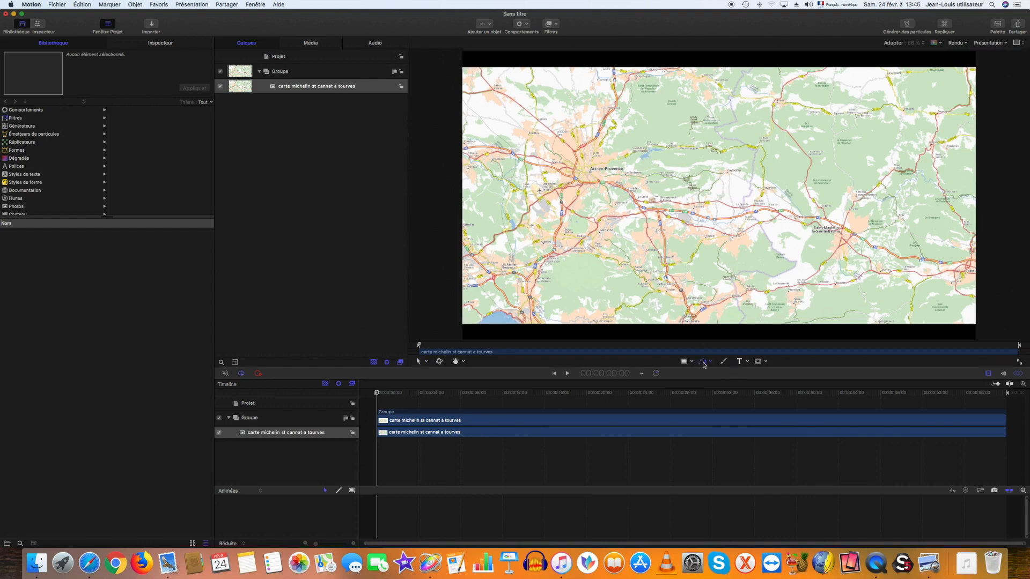
{"action": "left_click", "coordinate": [709, 363]}
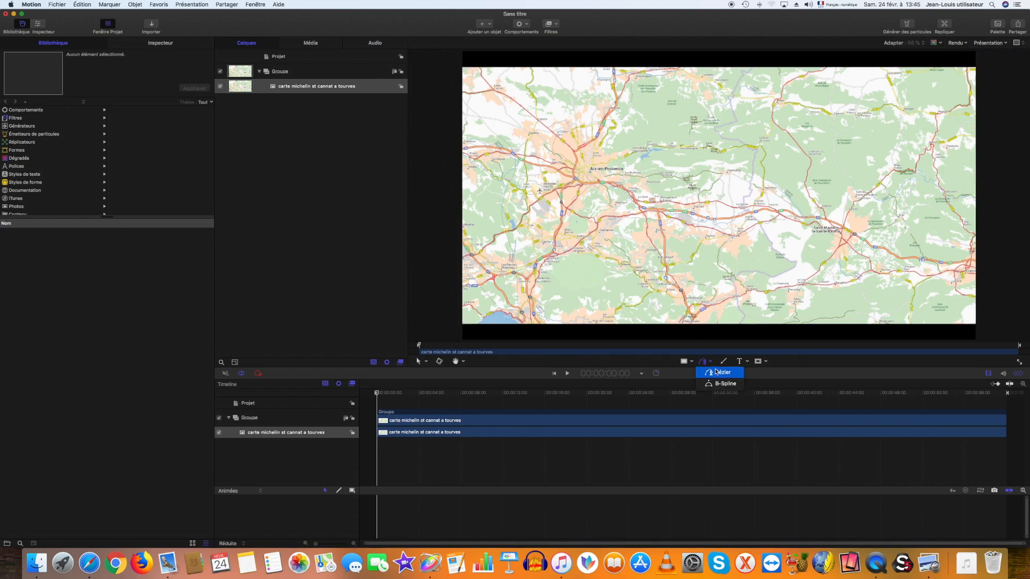
{"action": "left_click", "coordinate": [718, 374]}
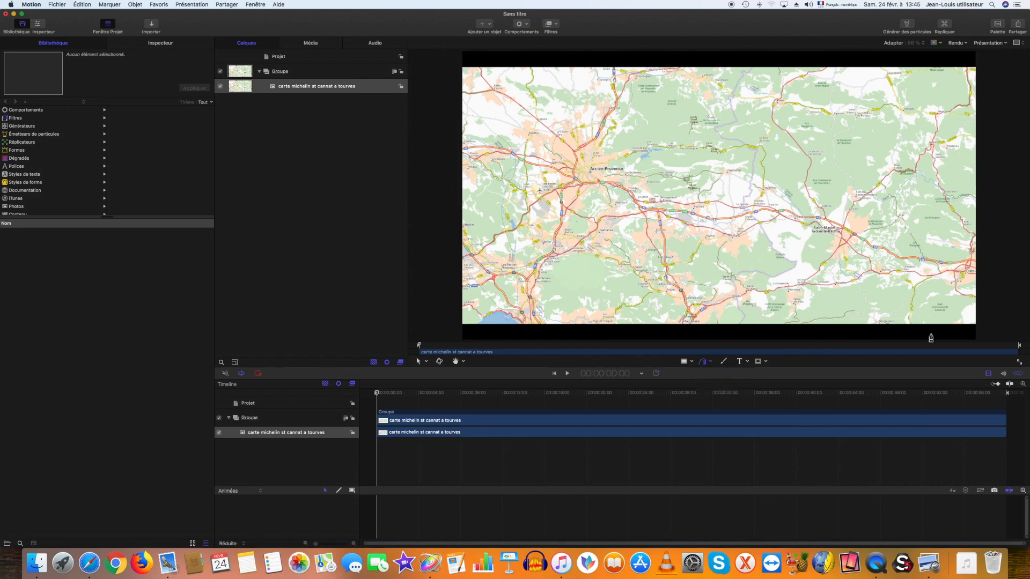
{"action": "left_click", "coordinate": [1020, 363]}
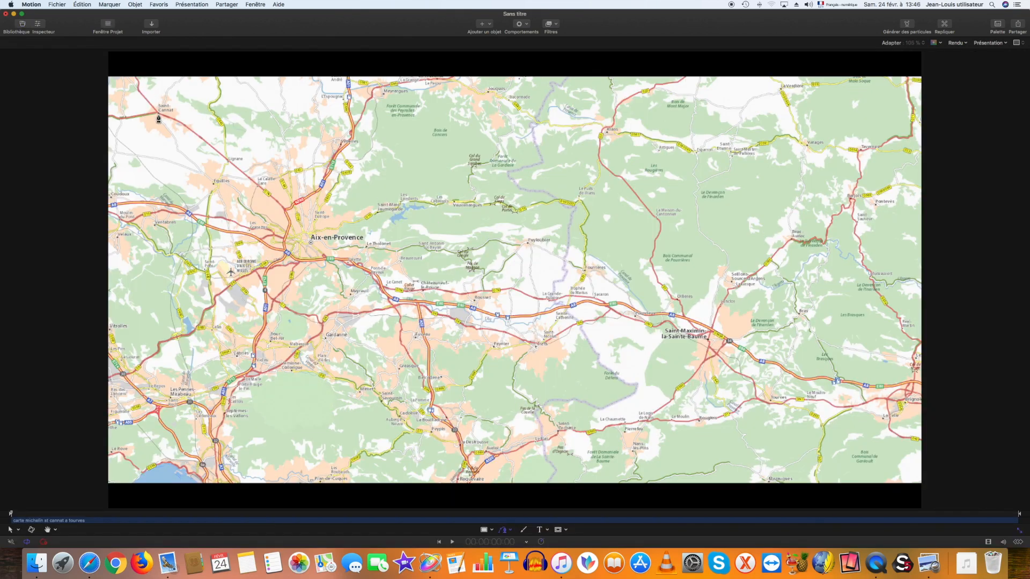
{"action": "left_click", "coordinate": [158, 114]}
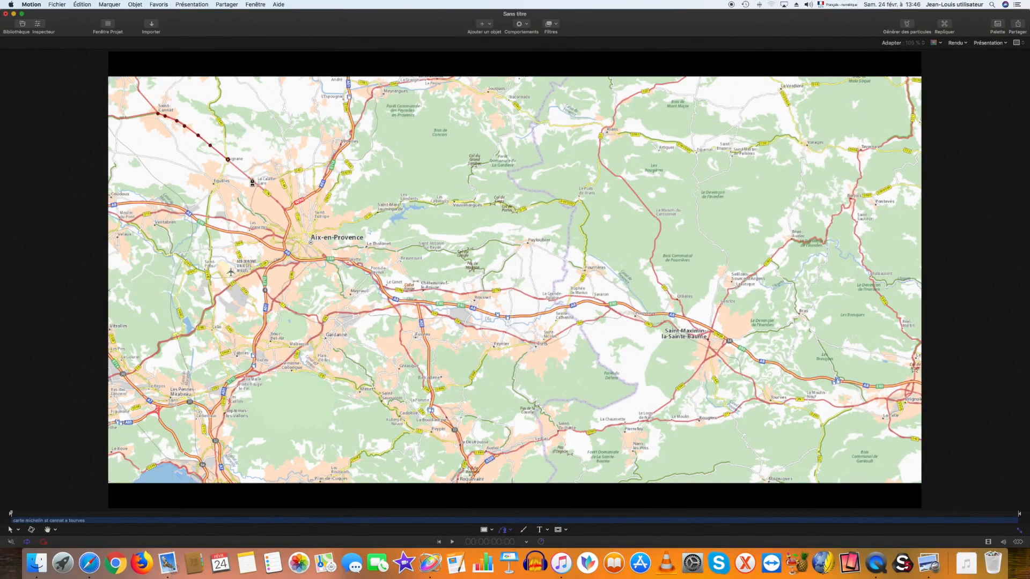
{"action": "left_click", "coordinate": [247, 177]}
{"action": "left_click", "coordinate": [260, 187]}
{"action": "left_click", "coordinate": [274, 198]}
{"action": "left_click", "coordinate": [279, 204]}
{"action": "left_click", "coordinate": [284, 210]}
{"action": "left_click", "coordinate": [290, 221]}
{"action": "left_click", "coordinate": [293, 229]}
{"action": "left_click", "coordinate": [294, 236]}
{"action": "left_click", "coordinate": [295, 241]}
{"action": "left_click", "coordinate": [299, 242]}
{"action": "left_click", "coordinate": [303, 245]}
{"action": "left_click", "coordinate": [309, 246]}
{"action": "left_click", "coordinate": [313, 248]}
{"action": "left_click", "coordinate": [316, 250]}
{"action": "left_click", "coordinate": [321, 253]}
{"action": "left_click", "coordinate": [337, 260]}
{"action": "left_click", "coordinate": [343, 262]}
{"action": "left_click", "coordinate": [349, 263]}
{"action": "left_click", "coordinate": [355, 263]}
{"action": "left_click", "coordinate": [358, 263]}
{"action": "left_click", "coordinate": [362, 263]}
{"action": "left_click", "coordinate": [365, 267]}
{"action": "left_click", "coordinate": [368, 269]}
{"action": "left_click", "coordinate": [372, 272]}
{"action": "left_click", "coordinate": [375, 277]}
{"action": "left_click", "coordinate": [377, 280]}
{"action": "left_click", "coordinate": [380, 283]}
{"action": "left_click", "coordinate": [388, 288]}
{"action": "left_click", "coordinate": [394, 290]}
{"action": "left_click", "coordinate": [401, 290]}
{"action": "left_click", "coordinate": [407, 290]}
{"action": "left_click", "coordinate": [414, 290]}
{"action": "left_click", "coordinate": [420, 290]}
{"action": "left_click", "coordinate": [426, 289]}
{"action": "left_click", "coordinate": [432, 288]}
{"action": "left_click", "coordinate": [441, 290]}
{"action": "left_click", "coordinate": [451, 292]}
{"action": "left_click", "coordinate": [460, 293]}
{"action": "left_click", "coordinate": [470, 293]}
{"action": "left_click", "coordinate": [478, 292]}
{"action": "left_click", "coordinate": [488, 291]}
{"action": "left_click", "coordinate": [497, 290]}
{"action": "left_click", "coordinate": [512, 289]}
{"action": "left_click", "coordinate": [518, 289]}
{"action": "left_click", "coordinate": [524, 292]}
{"action": "left_click", "coordinate": [531, 295]}
{"action": "left_click", "coordinate": [539, 297]}
{"action": "left_click", "coordinate": [545, 298]}
{"action": "left_click", "coordinate": [552, 299]}
{"action": "left_click", "coordinate": [561, 298]}
{"action": "left_click", "coordinate": [567, 296]}
{"action": "left_click", "coordinate": [579, 296]}
{"action": "left_click", "coordinate": [594, 299]}
{"action": "left_click", "coordinate": [602, 304]}
{"action": "left_click", "coordinate": [609, 308]}
{"action": "left_click", "coordinate": [617, 313]}
{"action": "left_click", "coordinate": [627, 317]}
{"action": "left_click", "coordinate": [637, 320]}
{"action": "left_click", "coordinate": [645, 322]}
{"action": "left_click", "coordinate": [650, 326]}
{"action": "left_click", "coordinate": [655, 326]}
{"action": "left_click", "coordinate": [659, 325]}
{"action": "left_click", "coordinate": [663, 324]}
{"action": "left_click", "coordinate": [666, 323]}
{"action": "left_click", "coordinate": [669, 322]}
{"action": "left_click", "coordinate": [673, 325]}
{"action": "left_click", "coordinate": [677, 329]}
{"action": "left_click", "coordinate": [689, 334]}
{"action": "left_click", "coordinate": [696, 336]}
{"action": "left_click", "coordinate": [703, 335]}
{"action": "left_click", "coordinate": [706, 341]}
{"action": "left_click", "coordinate": [709, 347]}
{"action": "left_click", "coordinate": [713, 352]}
{"action": "left_click", "coordinate": [719, 356]}
{"action": "left_click", "coordinate": [724, 361]}
{"action": "left_click", "coordinate": [730, 366]}
{"action": "left_click", "coordinate": [735, 370]}
{"action": "left_click", "coordinate": [740, 374]}
{"action": "left_click", "coordinate": [746, 377]}
{"action": "left_click", "coordinate": [751, 379]}
{"action": "left_click", "coordinate": [754, 383]}
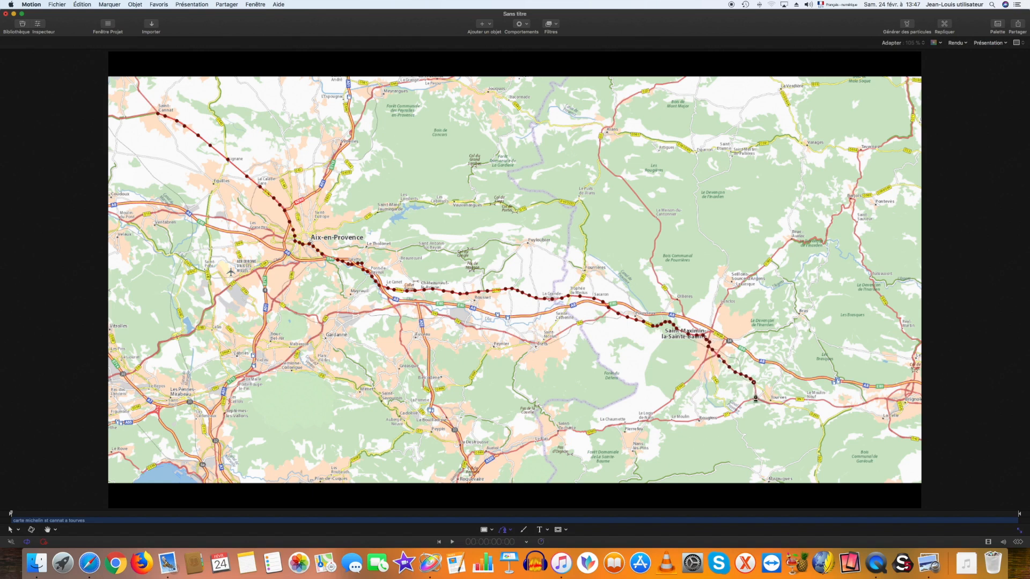
{"action": "left_click", "coordinate": [755, 390]}
{"action": "left_click", "coordinate": [760, 387]}
{"action": "key", "text": "Return"}
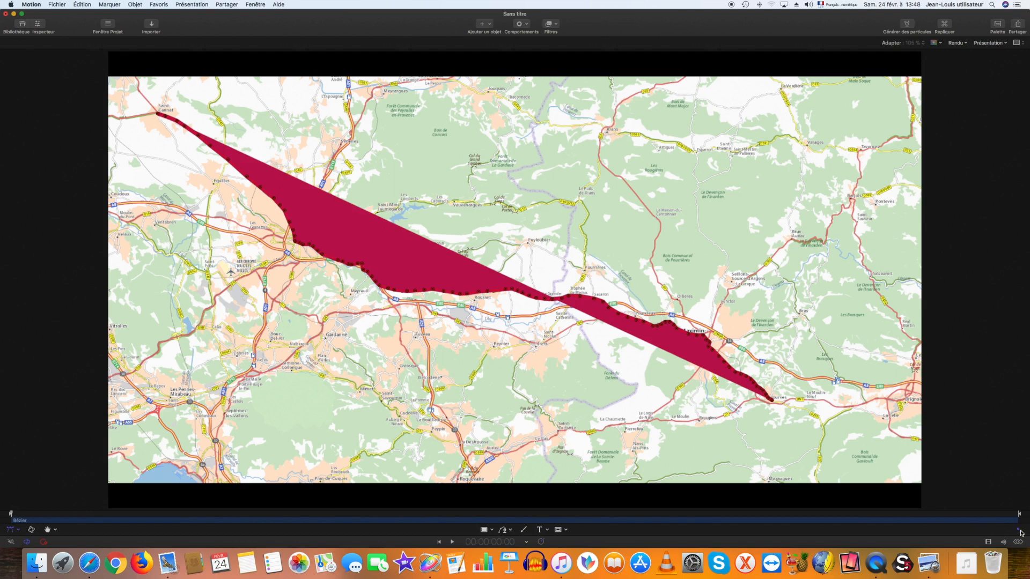
Turn off the fill of the Bézier shape, keeping only its outline along the road.
{"action": "left_click", "coordinate": [1020, 530]}
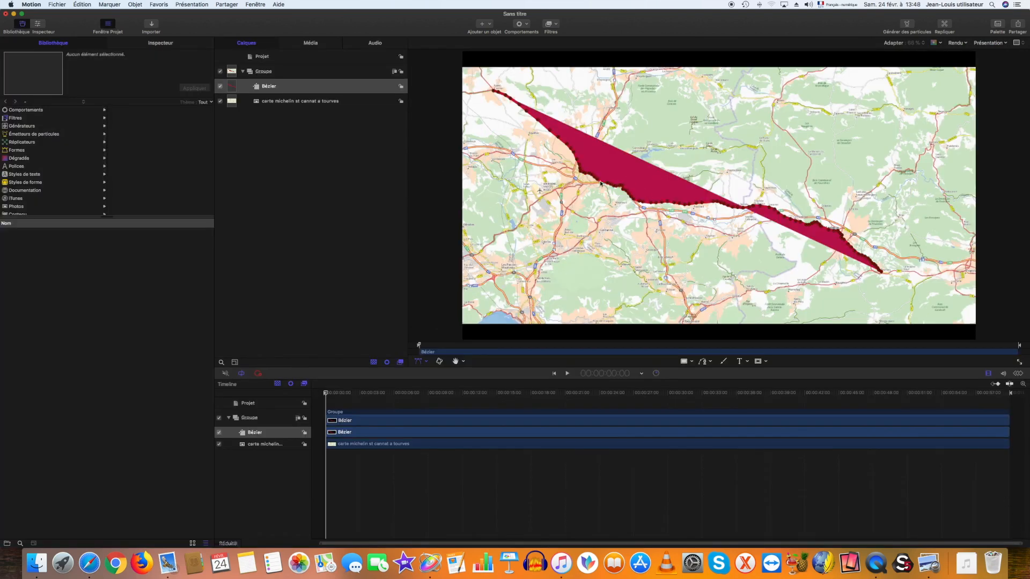
{"action": "left_click", "coordinate": [155, 45]}
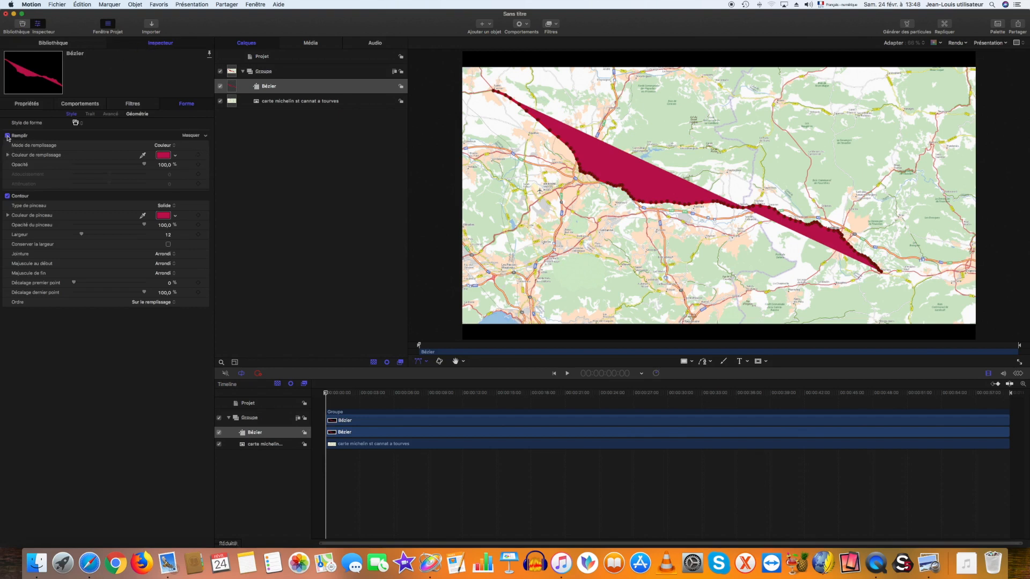
{"action": "left_click", "coordinate": [8, 136]}
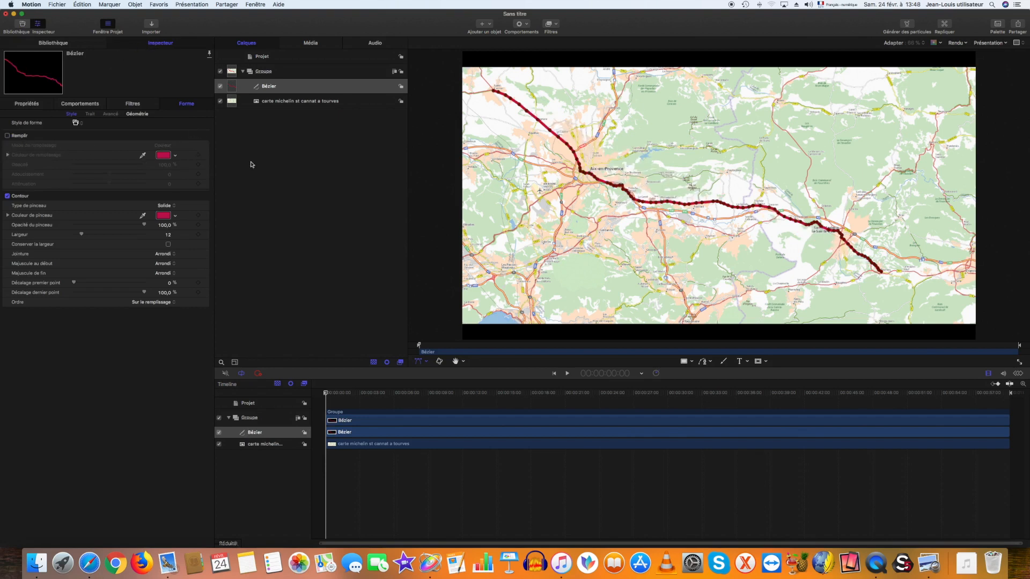
Apply the Écriture activée shape behavior to the Bézier layer.
{"action": "left_click", "coordinate": [287, 91]}
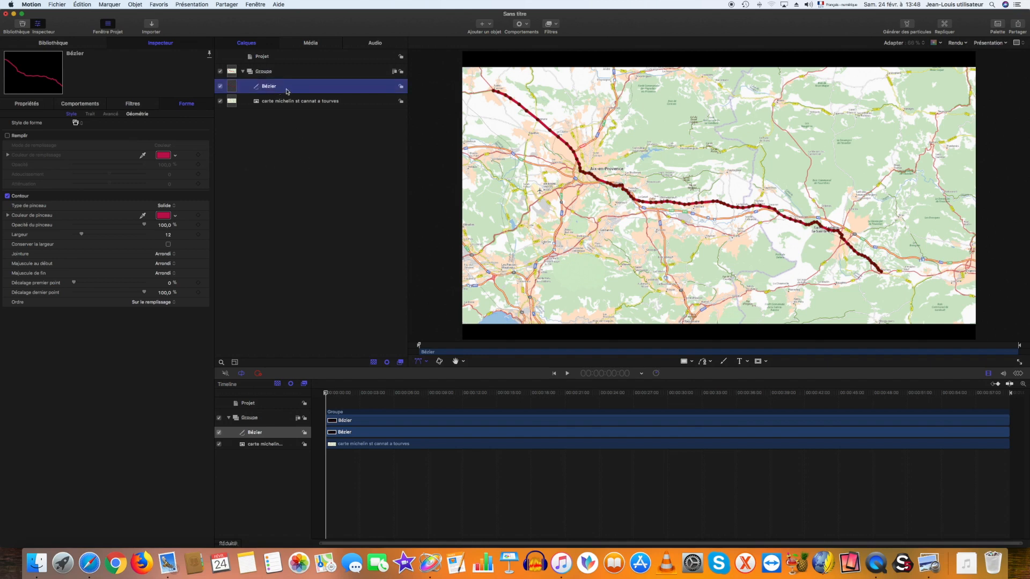
{"action": "left_click", "coordinate": [527, 26]}
{"action": "mouse_move", "coordinate": [541, 41]}
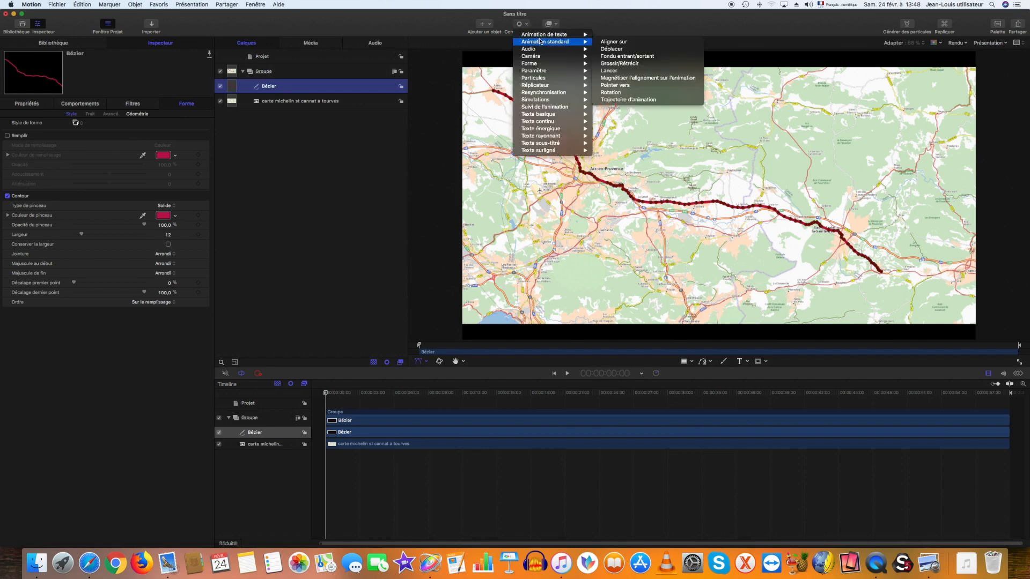
{"action": "mouse_move", "coordinate": [536, 65]}
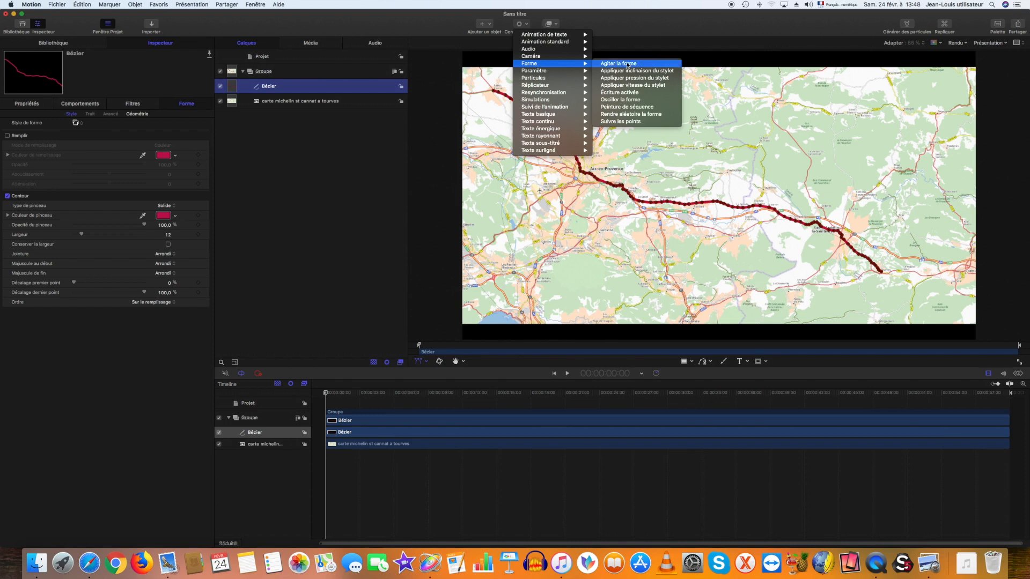
{"action": "left_click", "coordinate": [630, 93]}
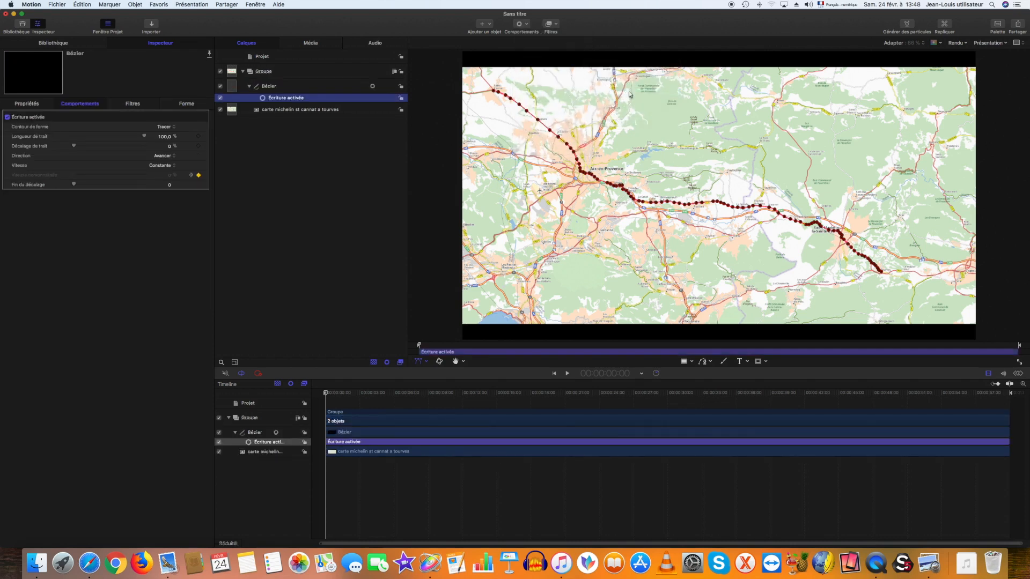
Preview the route being drawn by scrubbing through the timeline, and return to the start.
{"action": "left_click", "coordinate": [268, 58]}
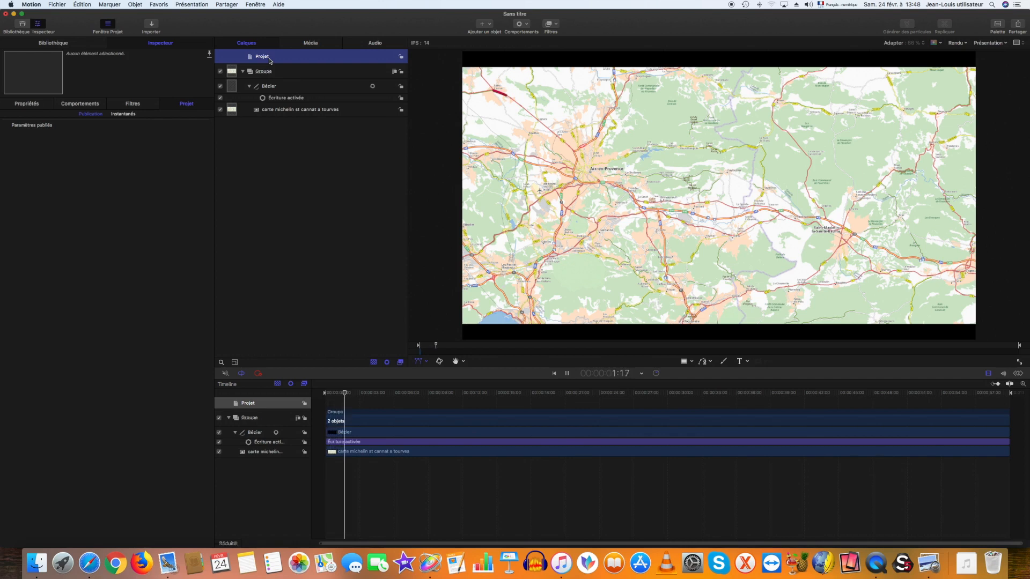
{"action": "left_click", "coordinate": [347, 394]}
{"action": "mouse_move", "coordinate": [347, 395]}
{"action": "left_mouse_down"}
{"action": "mouse_move", "coordinate": [731, 395]}
{"action": "mouse_move", "coordinate": [615, 395]}
{"action": "left_mouse_up"}
{"action": "left_click_drag", "start_coordinate": [445, 392], "coordinate": [322, 392]}
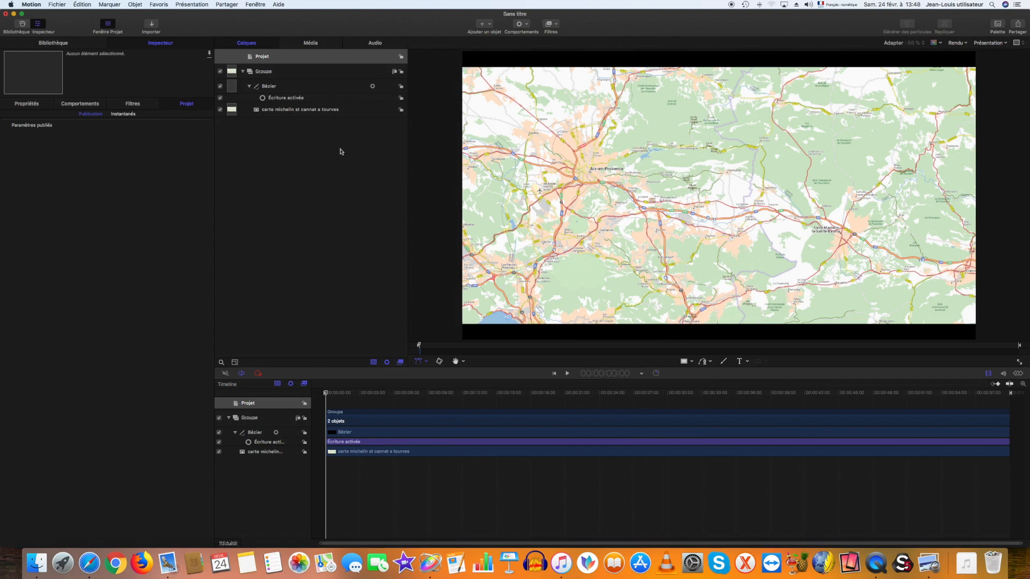
Add a new group at project level and name it "suivi du tracé".
{"action": "left_click", "coordinate": [265, 59]}
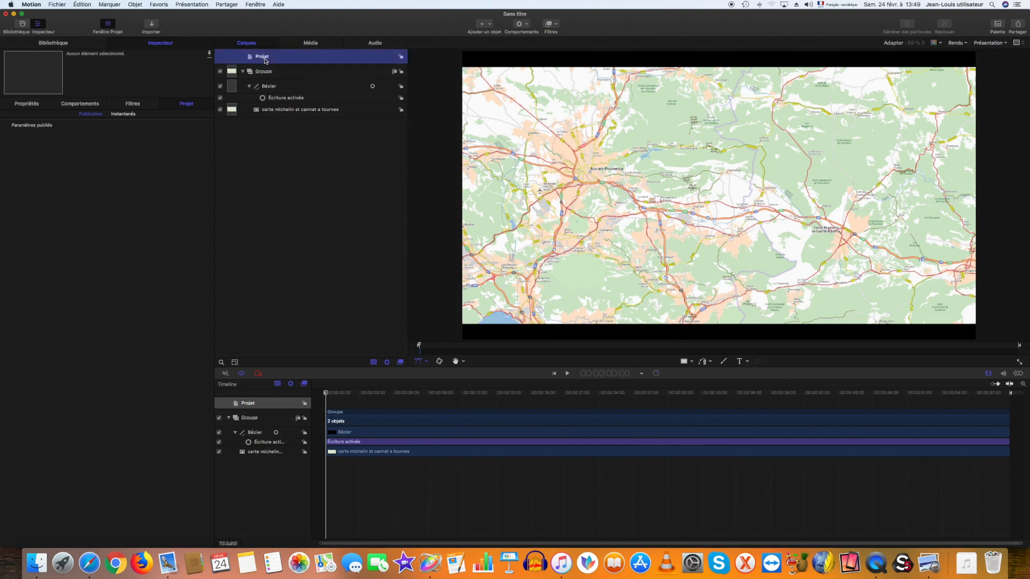
{"action": "left_click", "coordinate": [136, 6]}
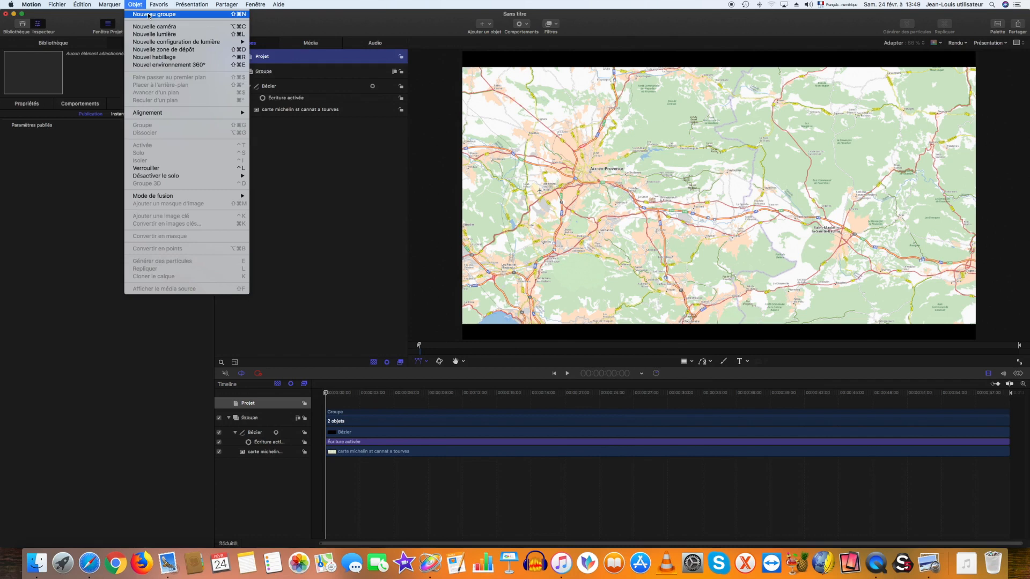
{"action": "left_click", "coordinate": [148, 16]}
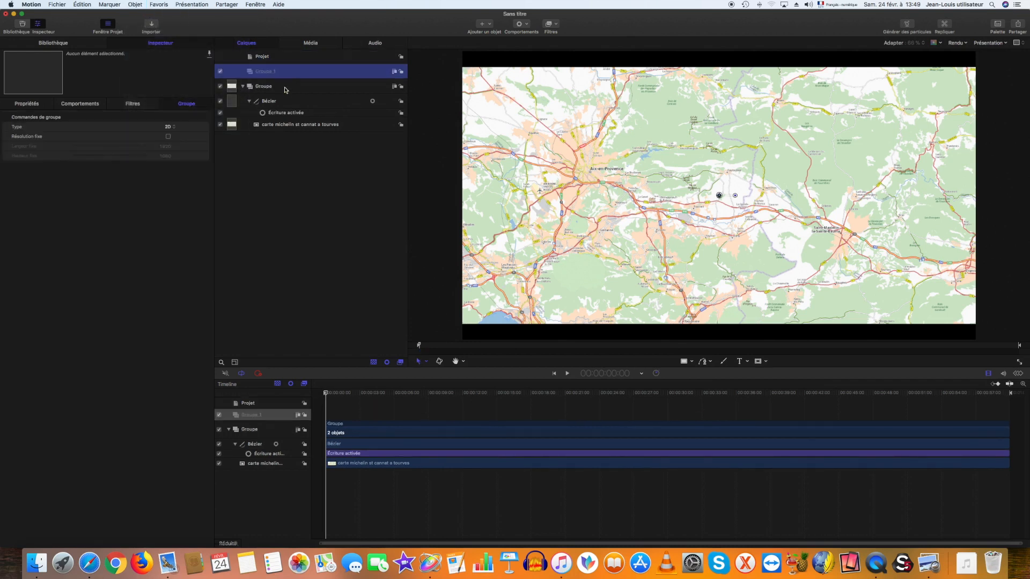
{"action": "double_click", "coordinate": [268, 73]}
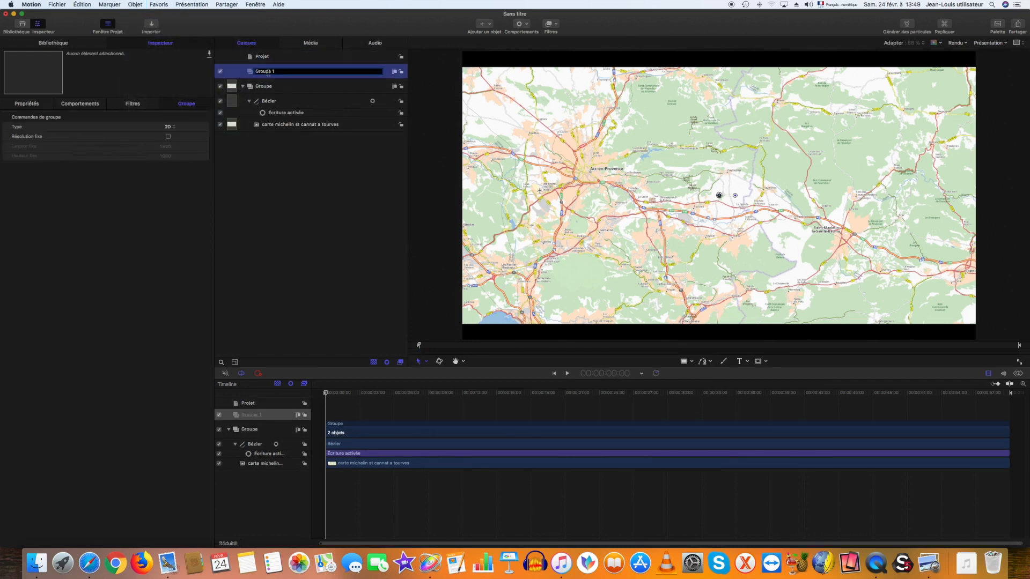
{"action": "key", "text": "super+a"}
{"action": "type", "text": "su"}
{"action": "key", "text": "Return"}
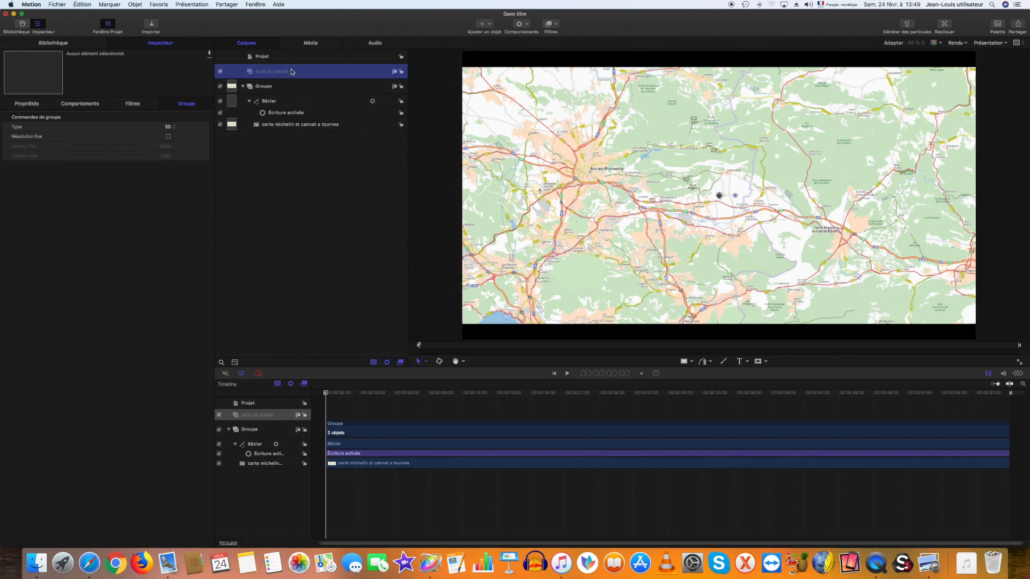
Add the Nombres text generator from the library to the "suivi du tracet" group.
{"action": "double_click", "coordinate": [329, 71]}
{"action": "left_click", "coordinate": [234, 70]}
{"action": "left_click", "coordinate": [45, 44]}
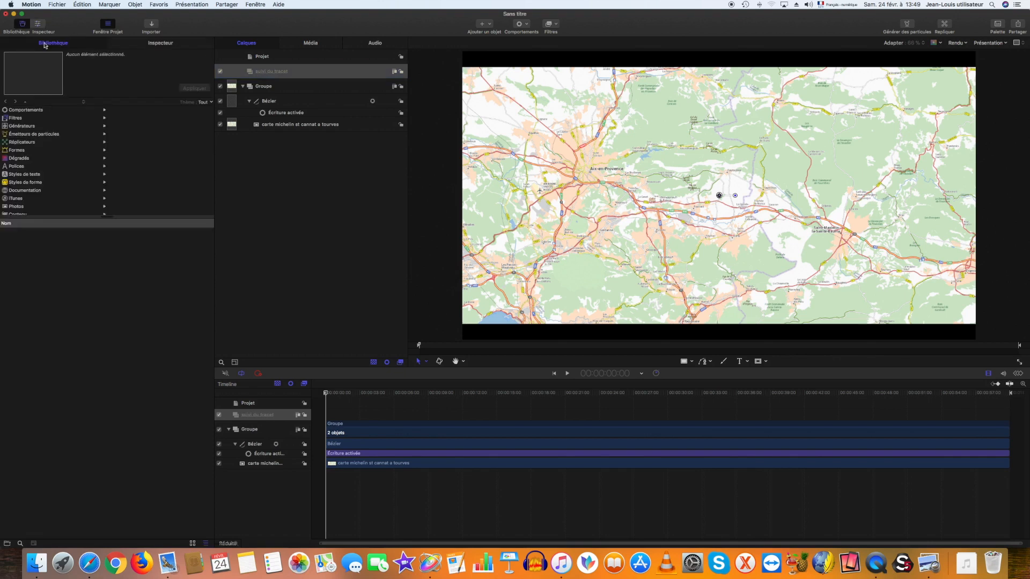
{"action": "left_click", "coordinate": [22, 127]}
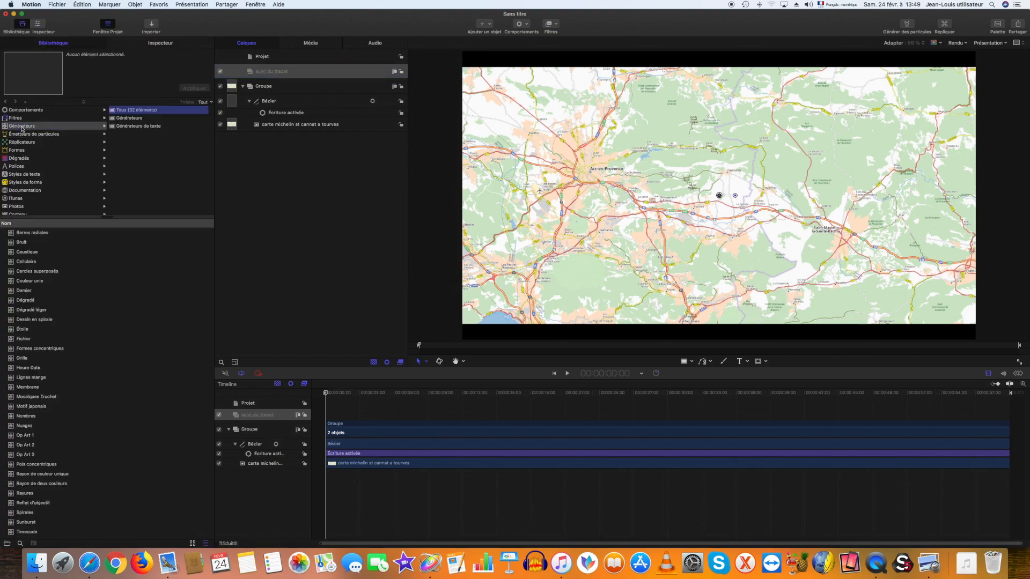
{"action": "left_click", "coordinate": [132, 127]}
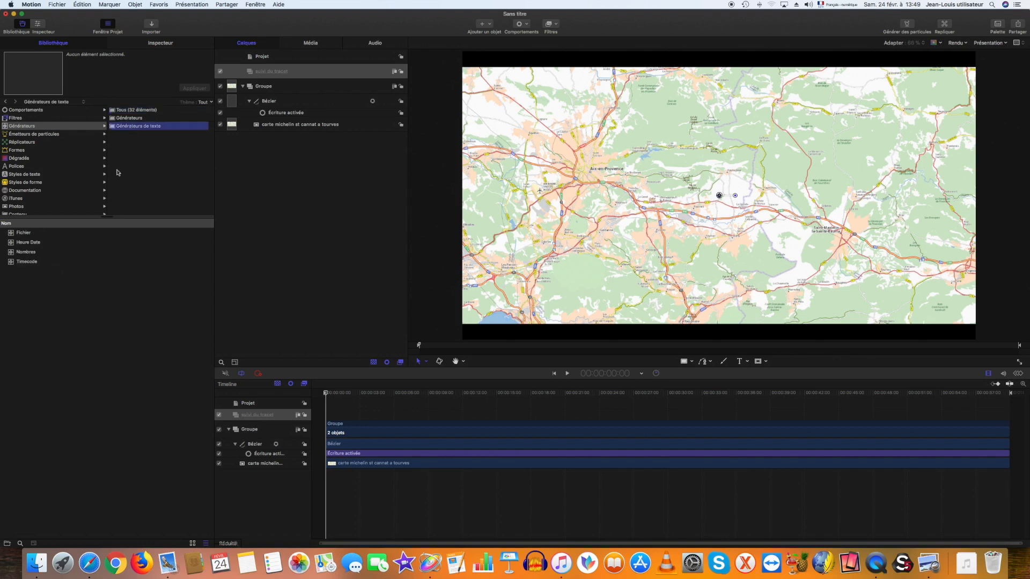
{"action": "left_click", "coordinate": [26, 252]}
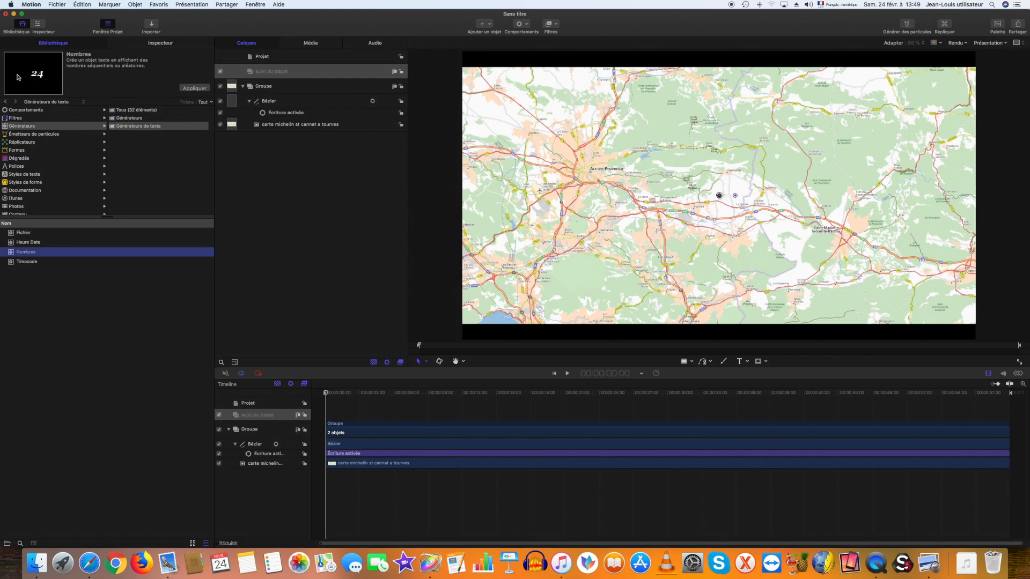
{"action": "left_click", "coordinate": [192, 90]}
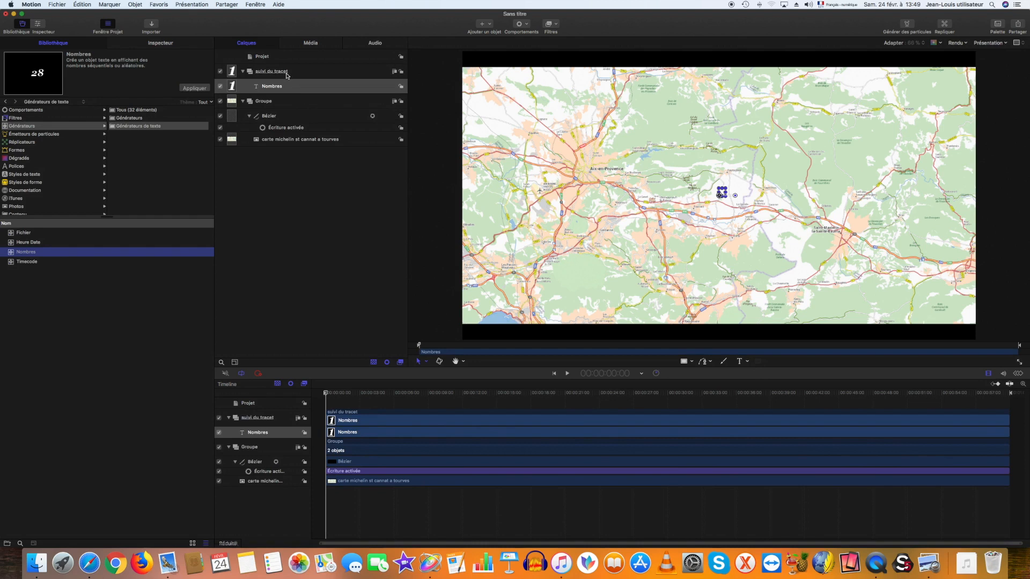
Set the face color of the Nombres text to the saved crimson swatch.
{"action": "left_click", "coordinate": [166, 44]}
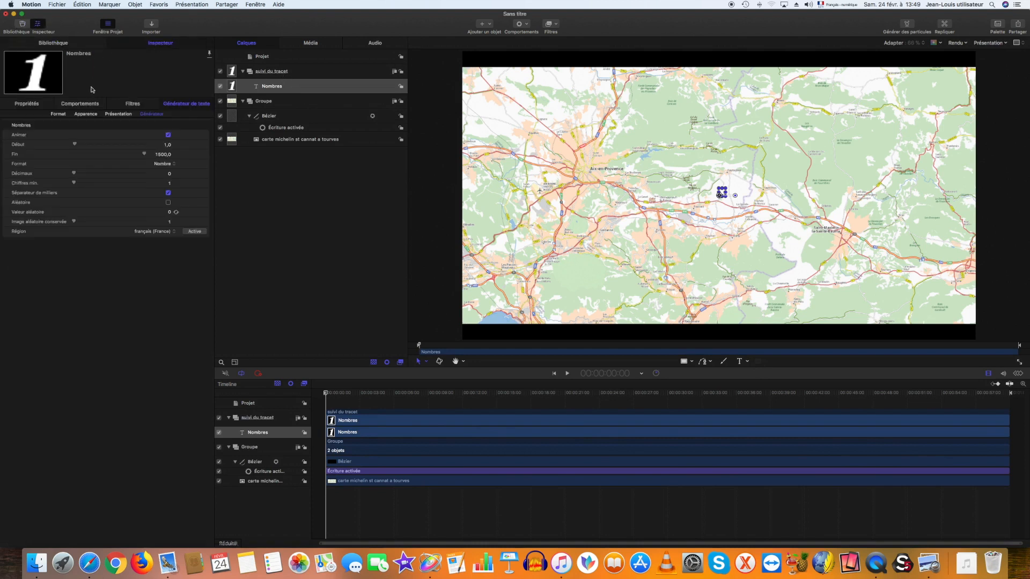
{"action": "left_click", "coordinate": [85, 114]}
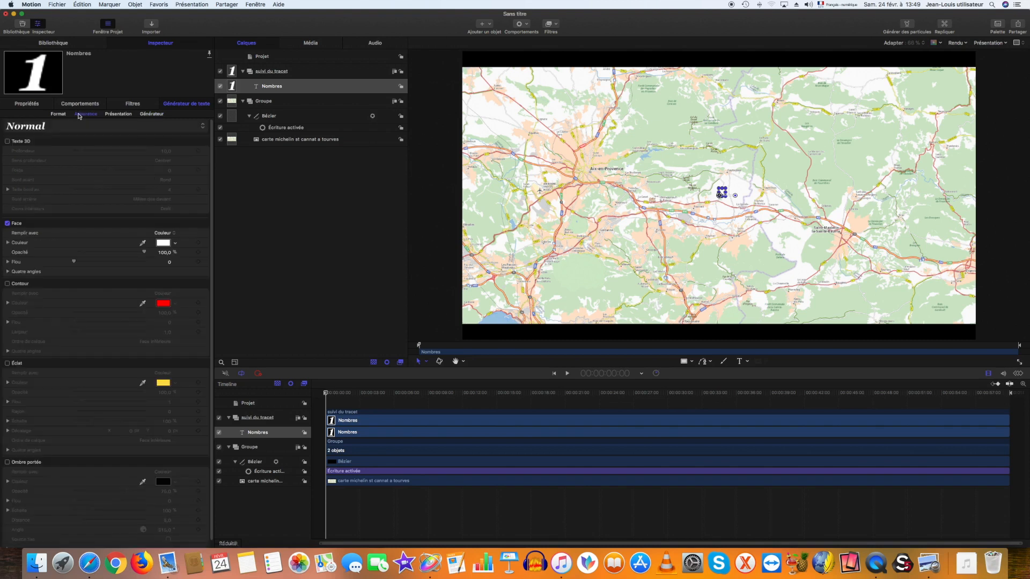
{"action": "left_click", "coordinate": [164, 244]}
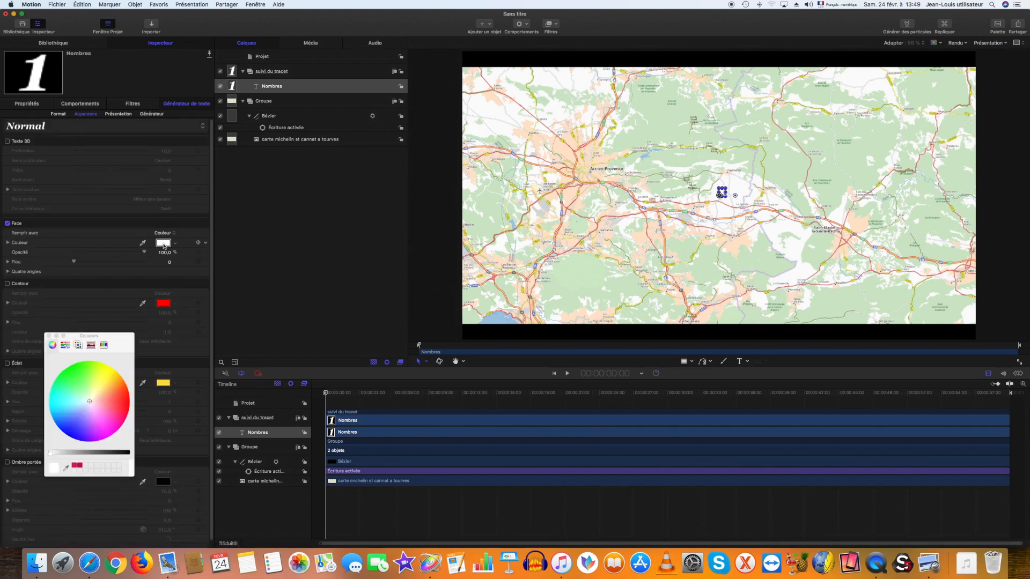
{"action": "left_click", "coordinate": [78, 466]}
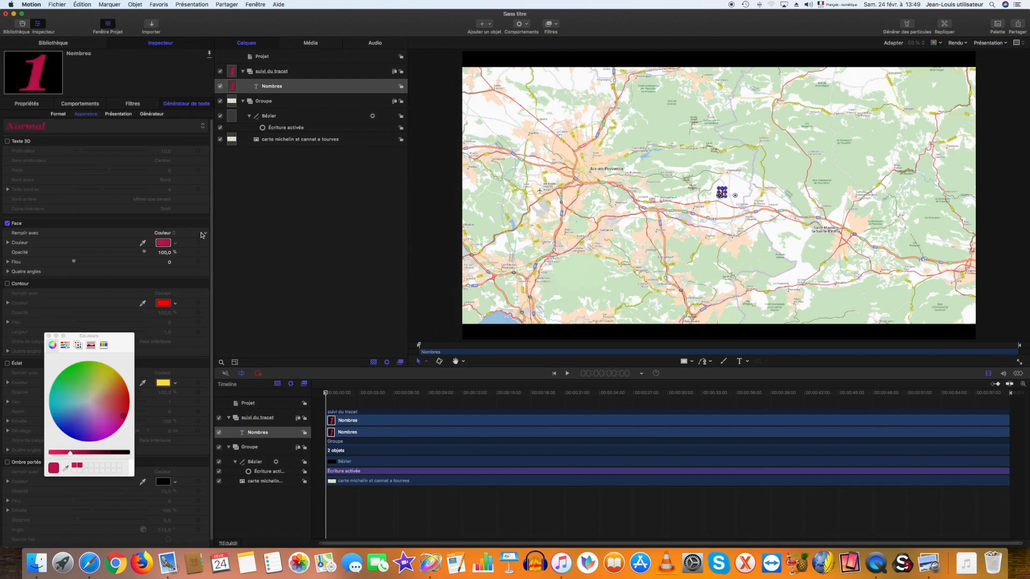
Add a 2D text reading "Km" just right of the number, in the "suivi du tracet" group.
{"action": "left_click", "coordinate": [294, 74]}
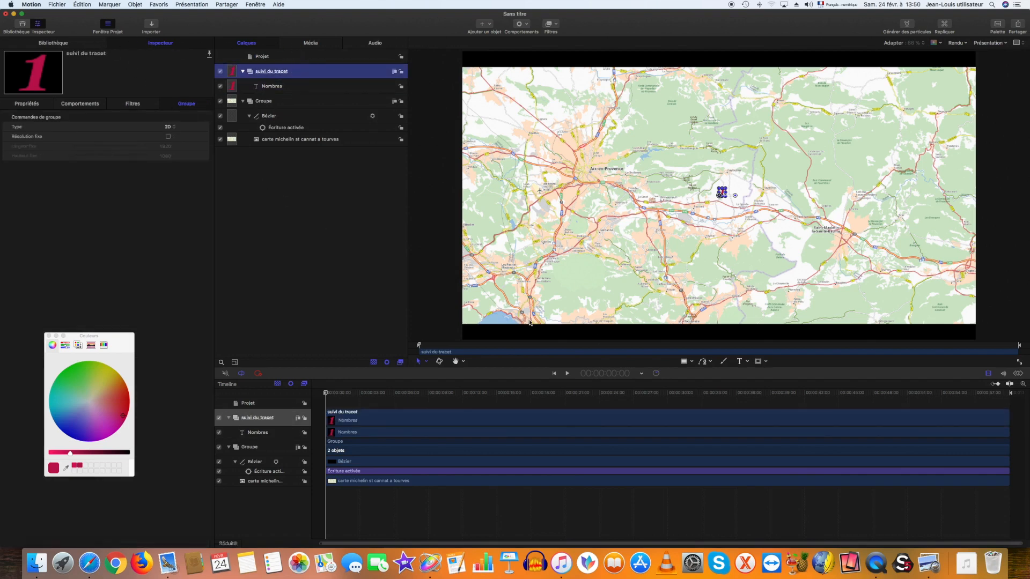
{"action": "left_click", "coordinate": [746, 361]}
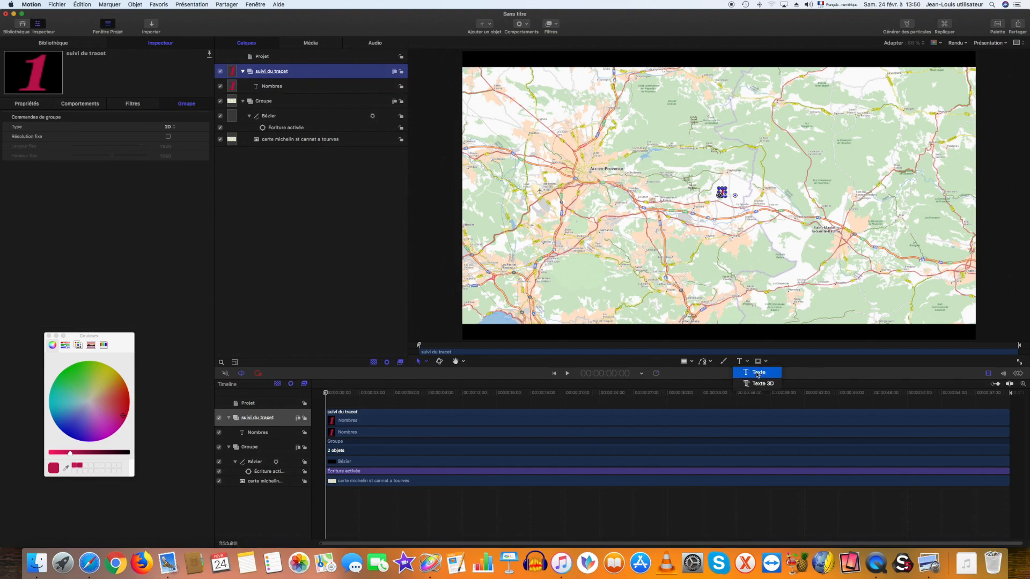
{"action": "left_click", "coordinate": [757, 373]}
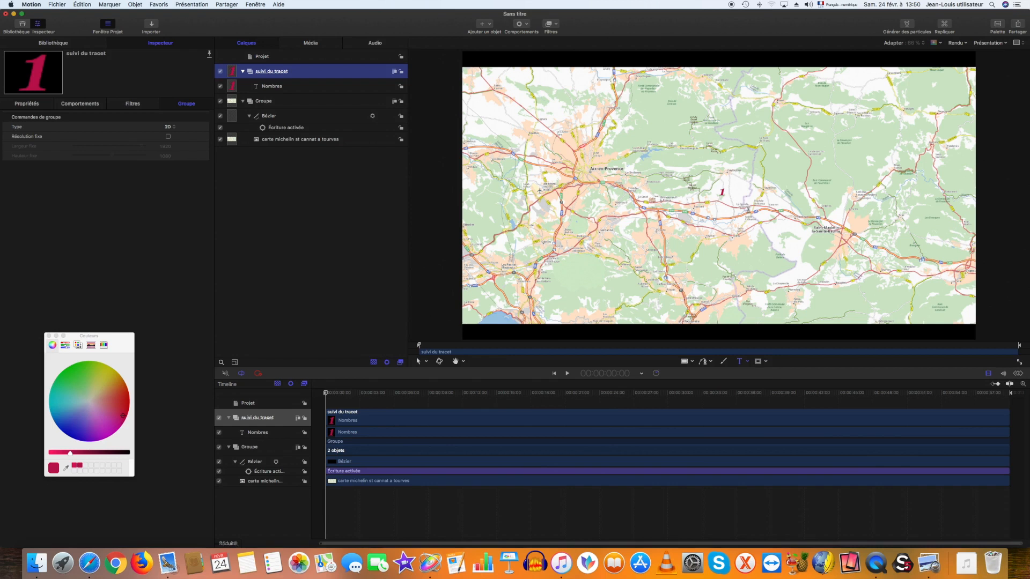
{"action": "left_click", "coordinate": [737, 192]}
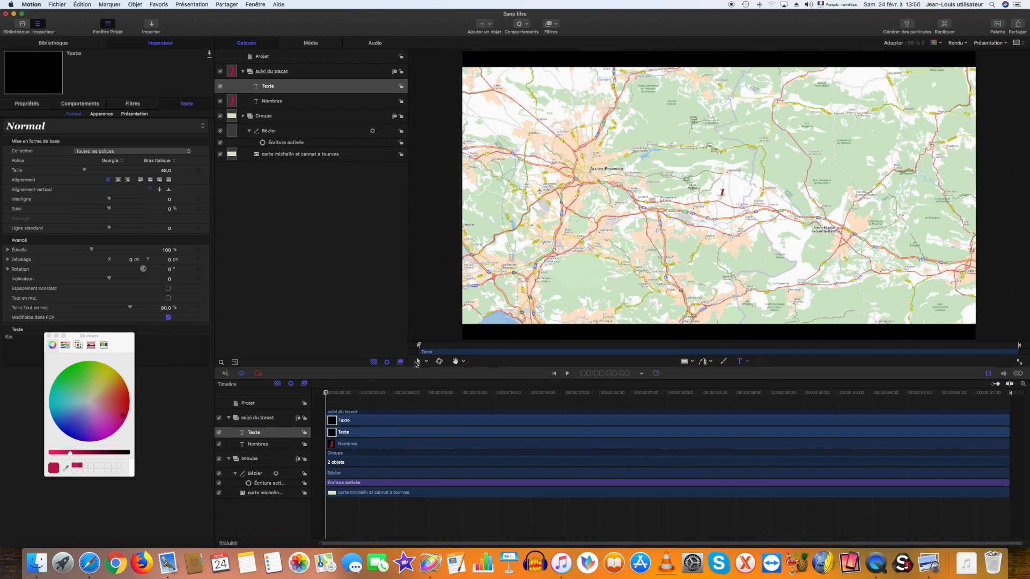
{"action": "left_click", "coordinate": [417, 362]}
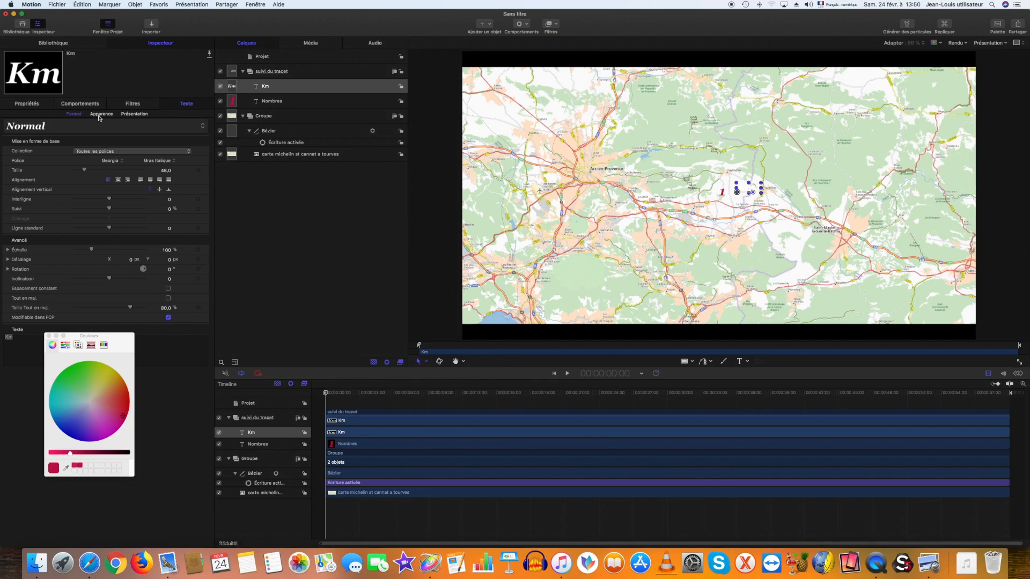
Give the Km text the same crimson face color as the number and deselect it.
{"action": "left_click", "coordinate": [99, 115]}
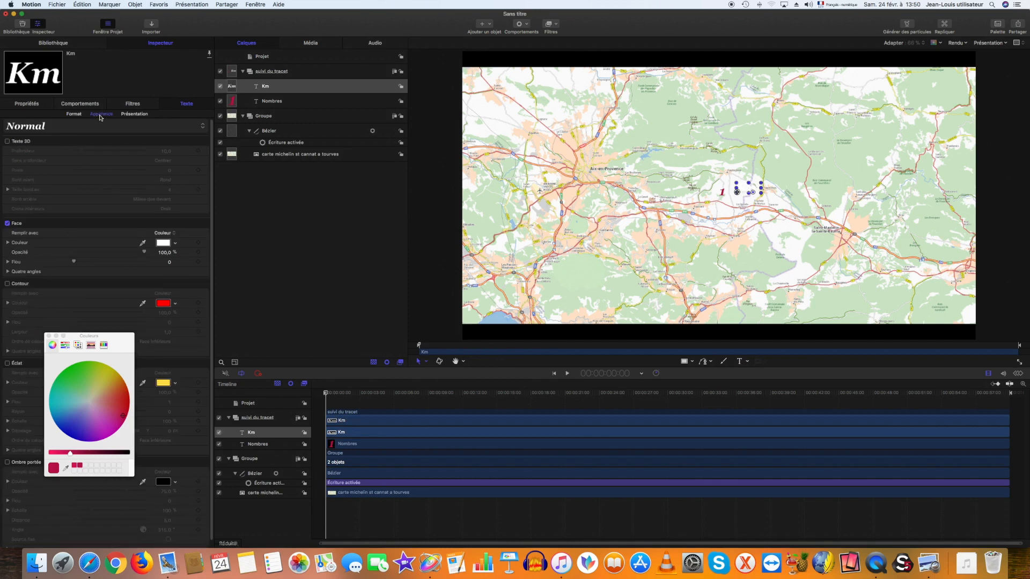
{"action": "left_click", "coordinate": [164, 244]}
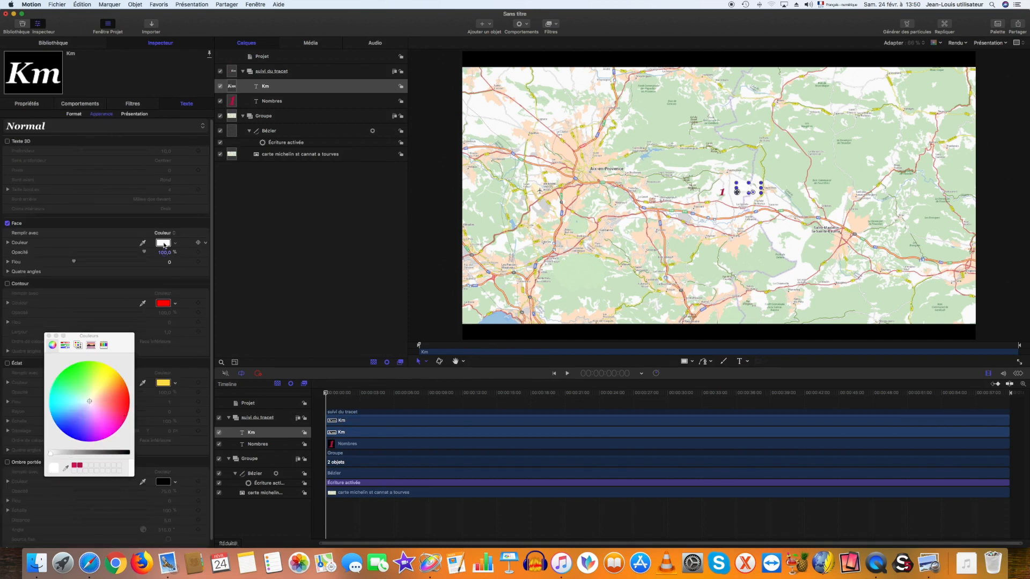
{"action": "left_click", "coordinate": [78, 466]}
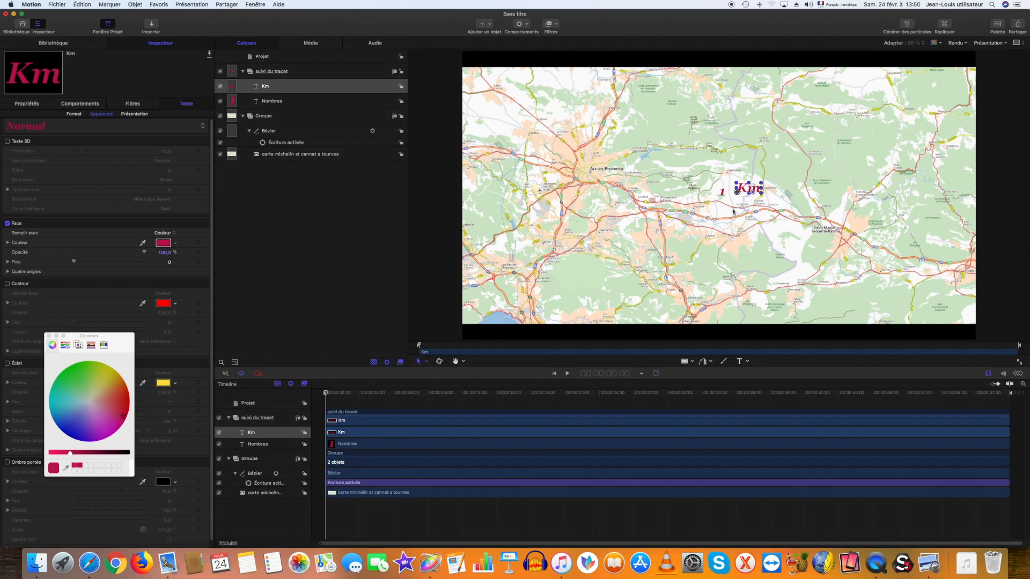
{"action": "left_click", "coordinate": [279, 58]}
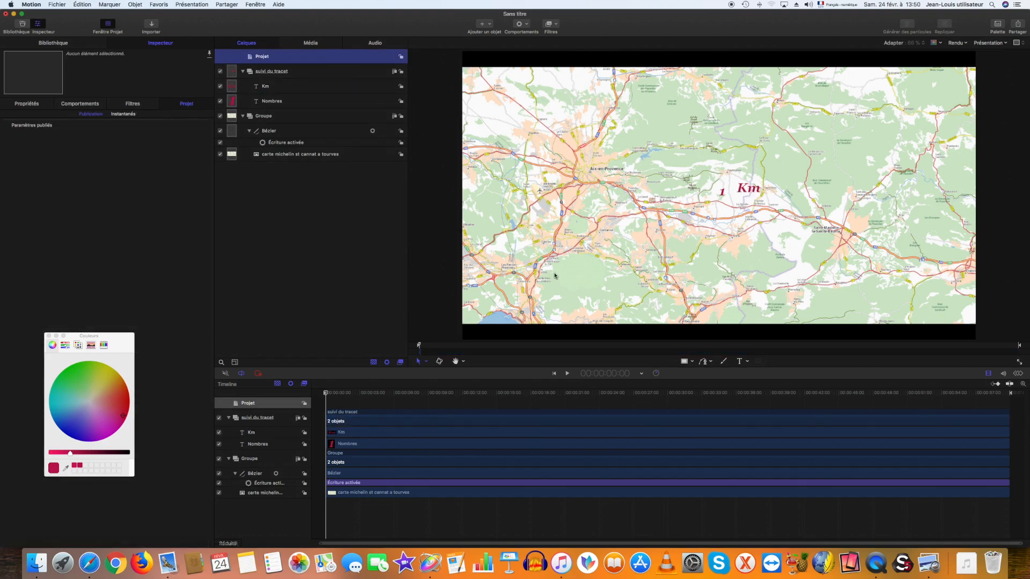
{"action": "mouse_move", "coordinate": [325, 396]}
{"action": "left_mouse_down"}
{"action": "mouse_move", "coordinate": [555, 395]}
{"action": "mouse_move", "coordinate": [321, 393]}
{"action": "left_mouse_up"}
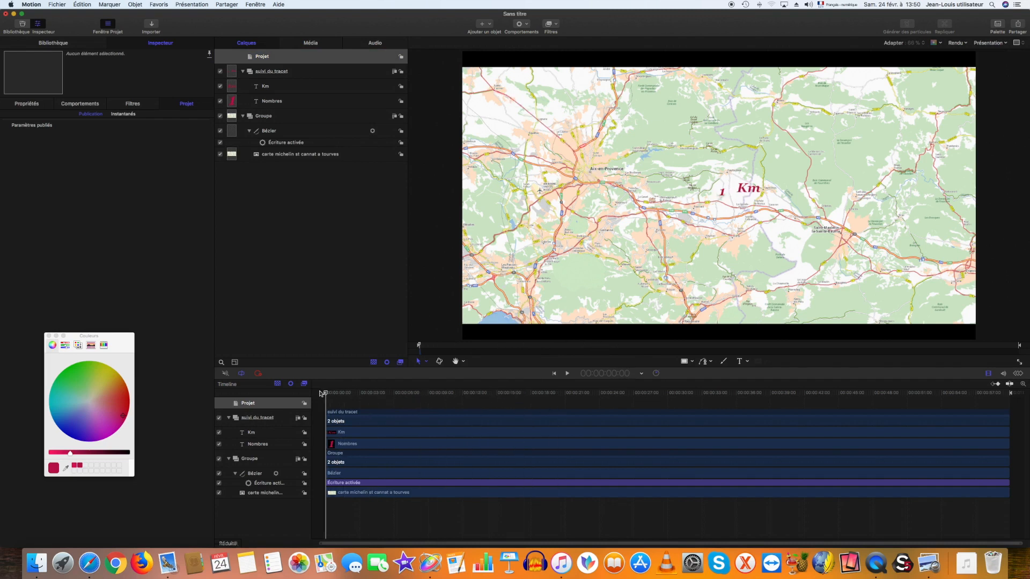
Set the Nombres generator to count from a Début of 0 to a Fin of 62.
{"action": "left_click", "coordinate": [286, 101]}
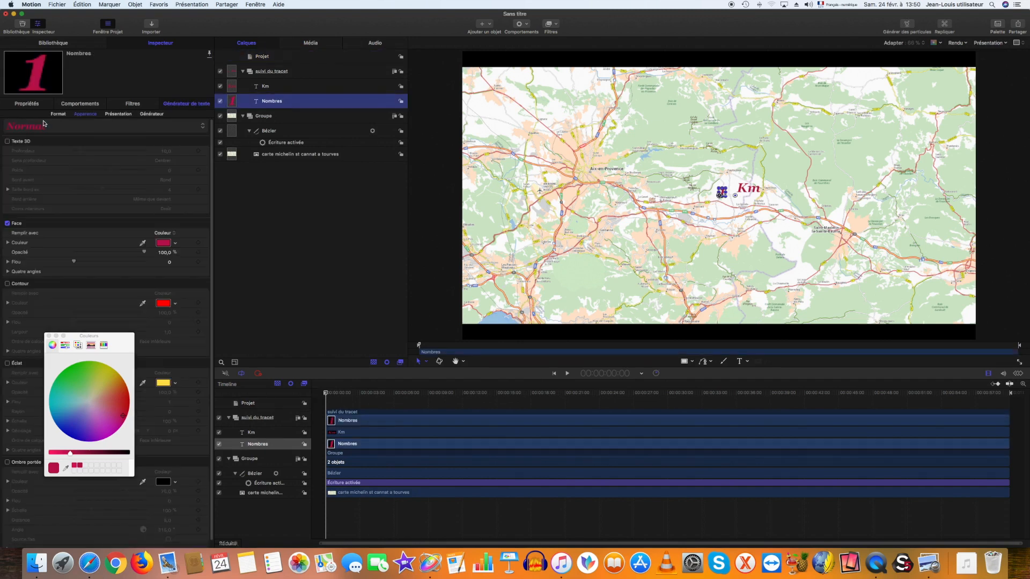
{"action": "left_click", "coordinate": [156, 116]}
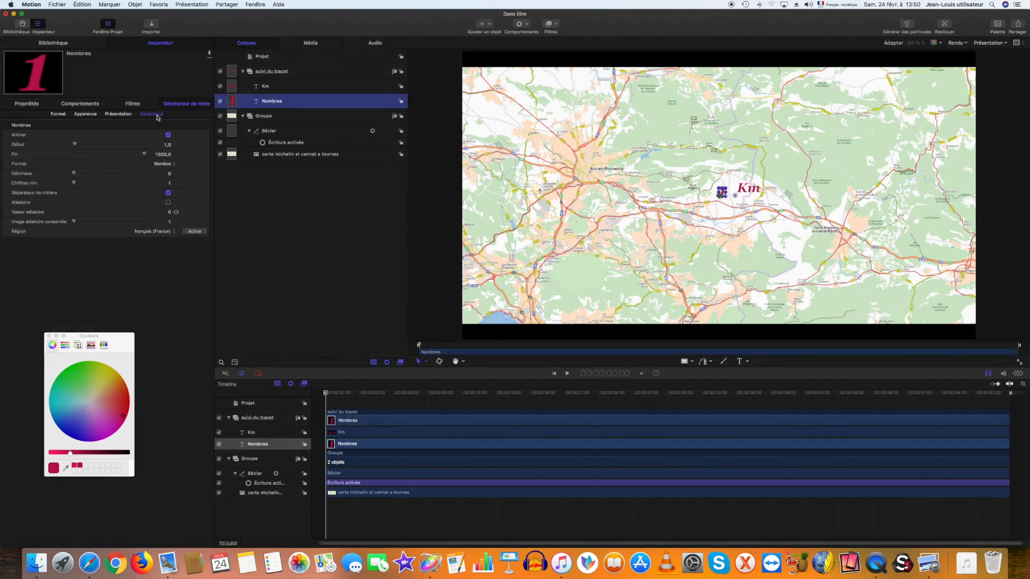
{"action": "left_click", "coordinate": [168, 145]}
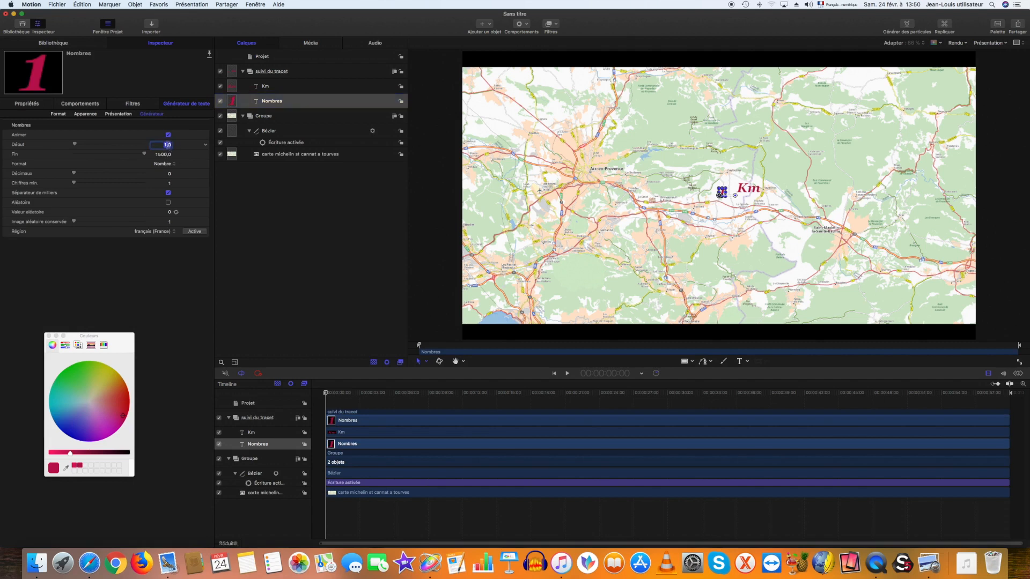
{"action": "type", "text": "0"}
{"action": "left_click", "coordinate": [163, 154]}
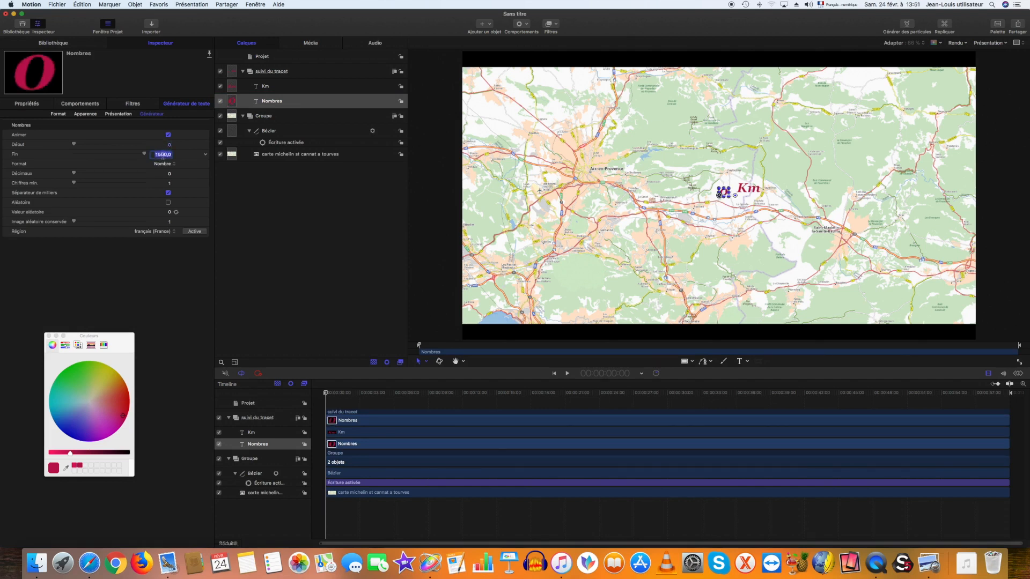
{"action": "type", "text": "62"}
{"action": "key", "text": "Return"}
{"action": "key", "text": "Return"}
Apply the Trajectoire d'animation behavior to the "suivi du tracet" group.
{"action": "left_click", "coordinate": [280, 71]}
{"action": "left_click", "coordinate": [288, 72]}
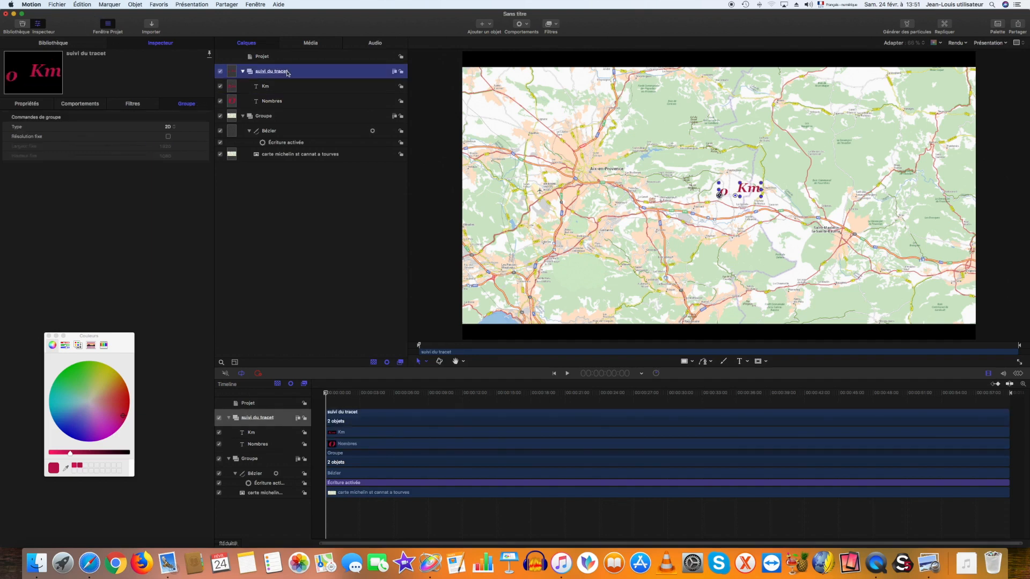
{"action": "mouse_move", "coordinate": [328, 394]}
{"action": "left_mouse_down"}
{"action": "mouse_move", "coordinate": [525, 394]}
{"action": "mouse_move", "coordinate": [325, 398]}
{"action": "left_mouse_up"}
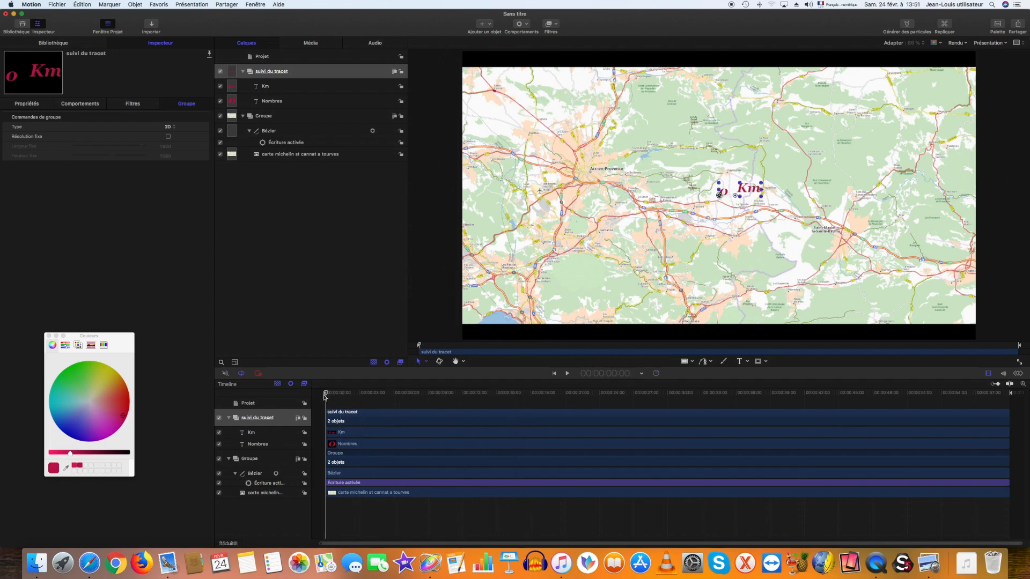
{"action": "left_click", "coordinate": [272, 71]}
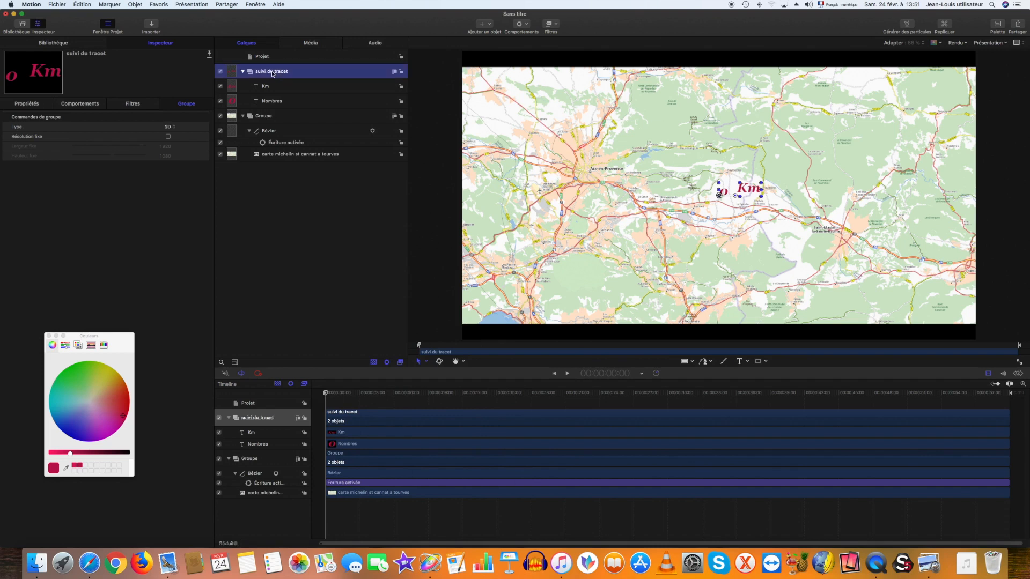
{"action": "left_click", "coordinate": [522, 24]}
{"action": "mouse_move", "coordinate": [571, 42]}
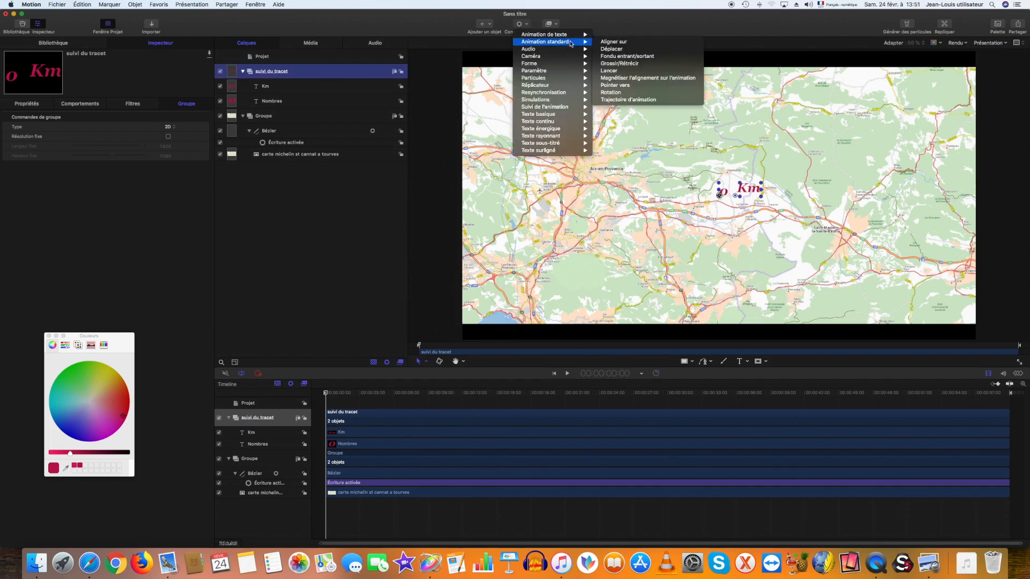
{"action": "left_click", "coordinate": [644, 100]}
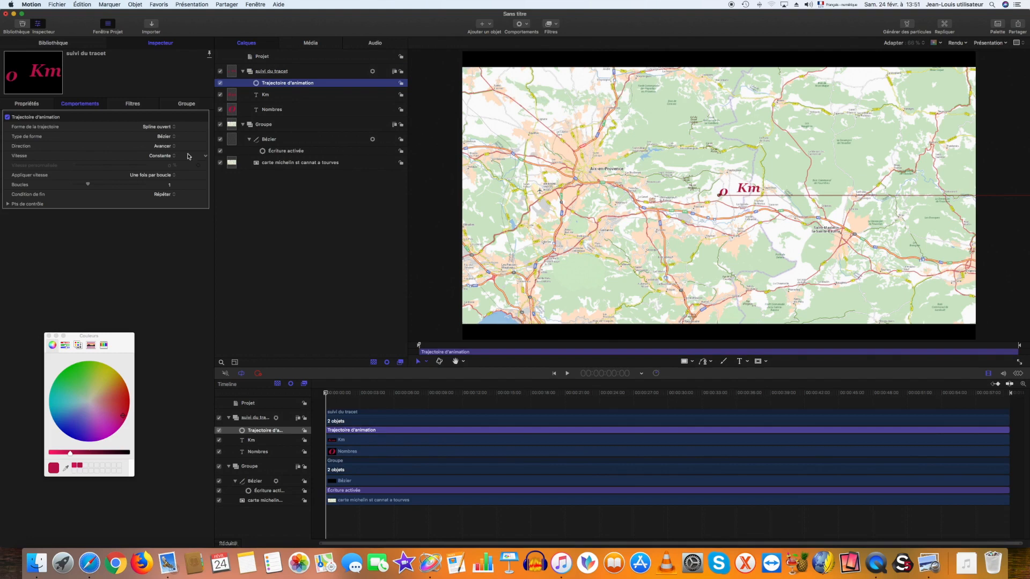
Set the motion path's shape to Géométrie and assign the Bézier layer as its shape source.
{"action": "left_click", "coordinate": [159, 129]}
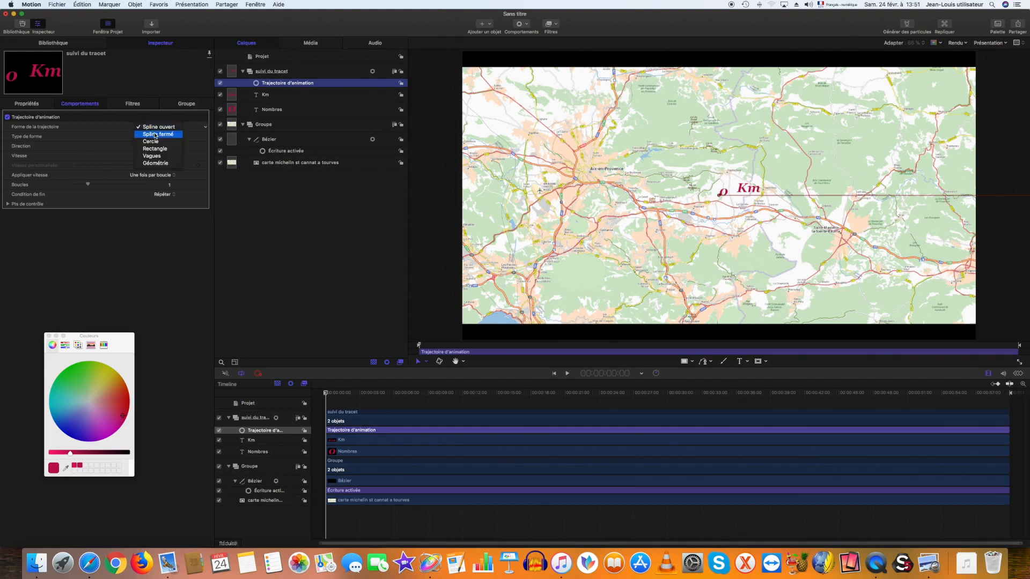
{"action": "left_click", "coordinate": [151, 164]}
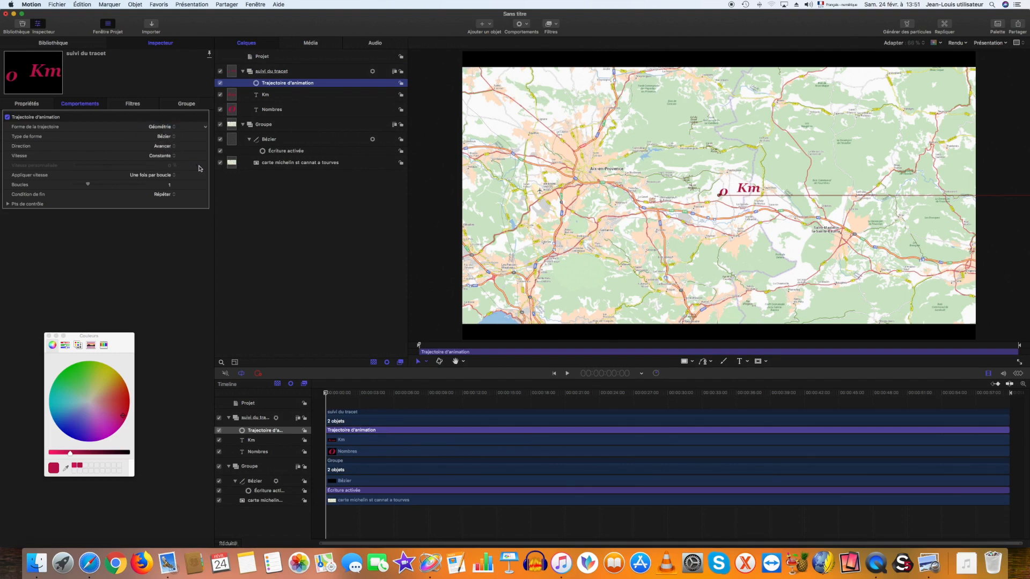
{"action": "left_click", "coordinate": [264, 140]}
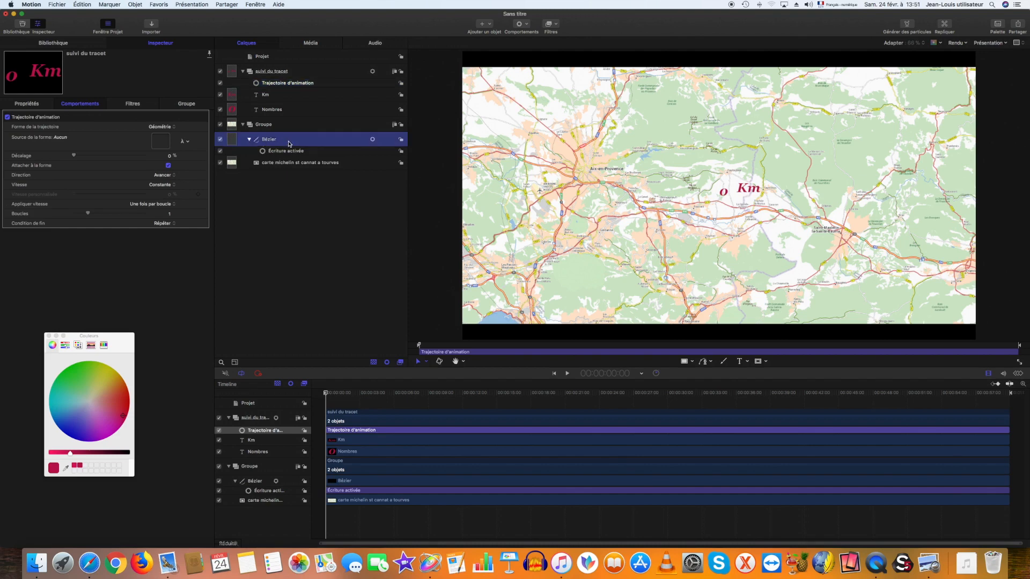
{"action": "left_click", "coordinate": [272, 83]}
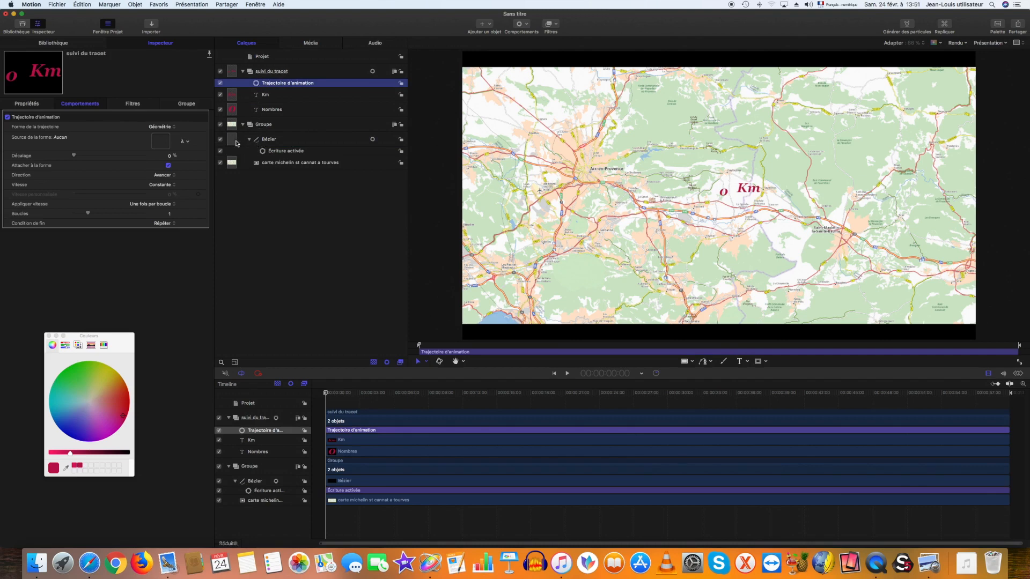
{"action": "left_click_drag", "start_coordinate": [264, 143], "coordinate": [160, 145]}
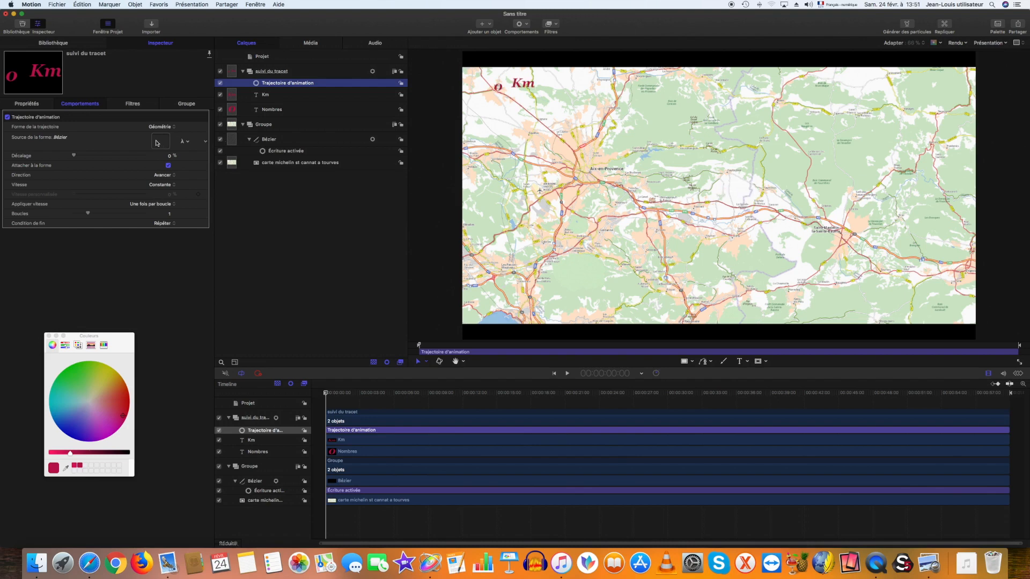
Preview the kilometre counter moving along the route, and return to the start of the timeline.
{"action": "left_click_drag", "start_coordinate": [324, 394], "coordinate": [336, 394]}
{"action": "key", "text": "space"}
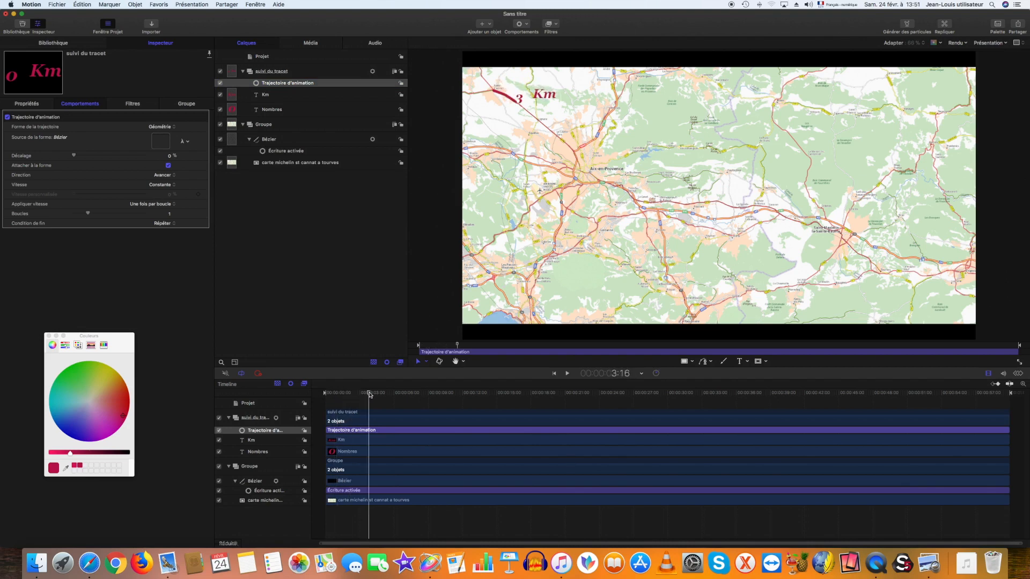
{"action": "left_click_drag", "start_coordinate": [338, 396], "coordinate": [324, 395]}
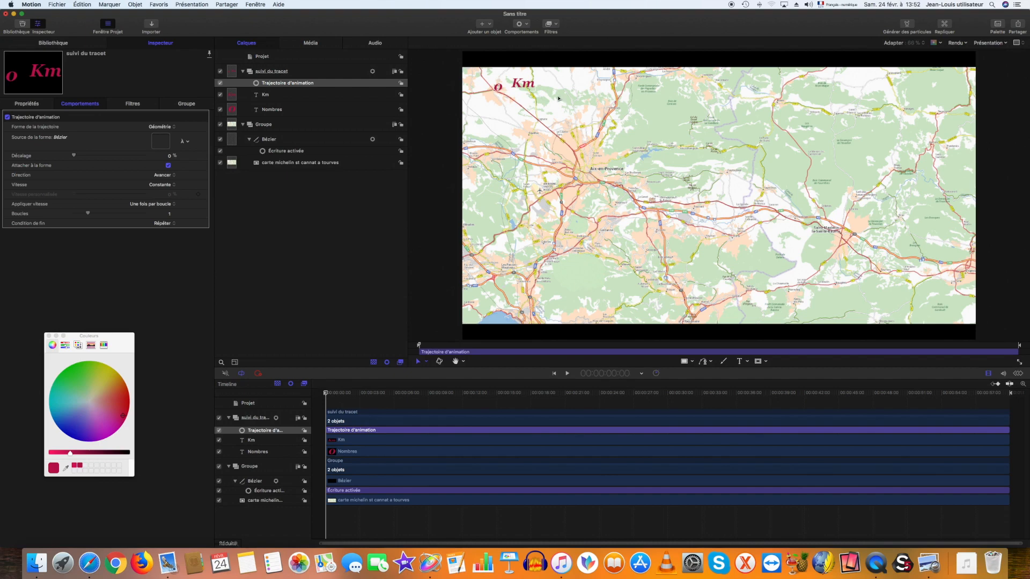
Move the Km text and the Nombres counter slightly away from the route's starting point, keeping the number in front of Km.
{"action": "left_click", "coordinate": [290, 98]}
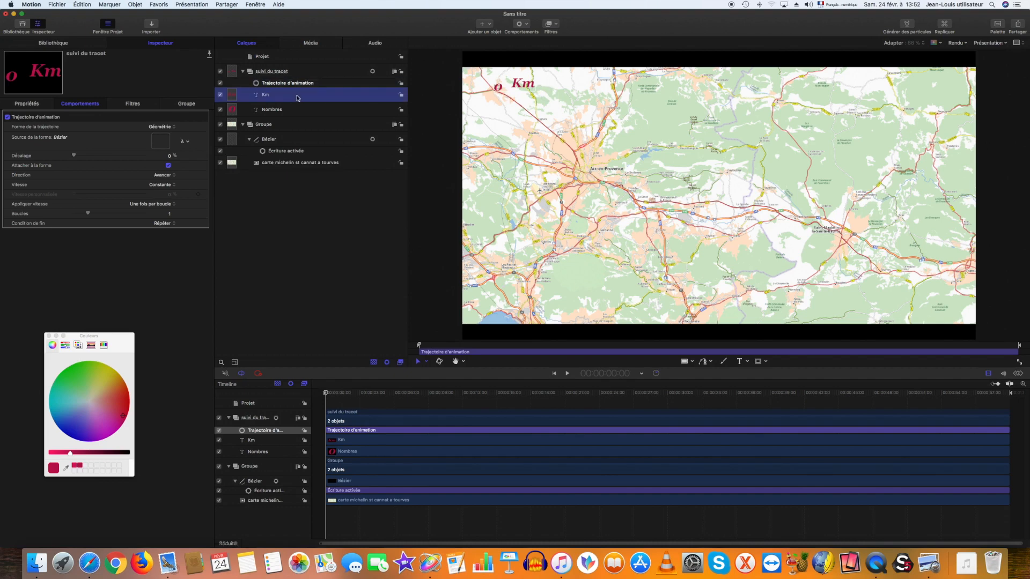
{"action": "left_click", "coordinate": [511, 86]}
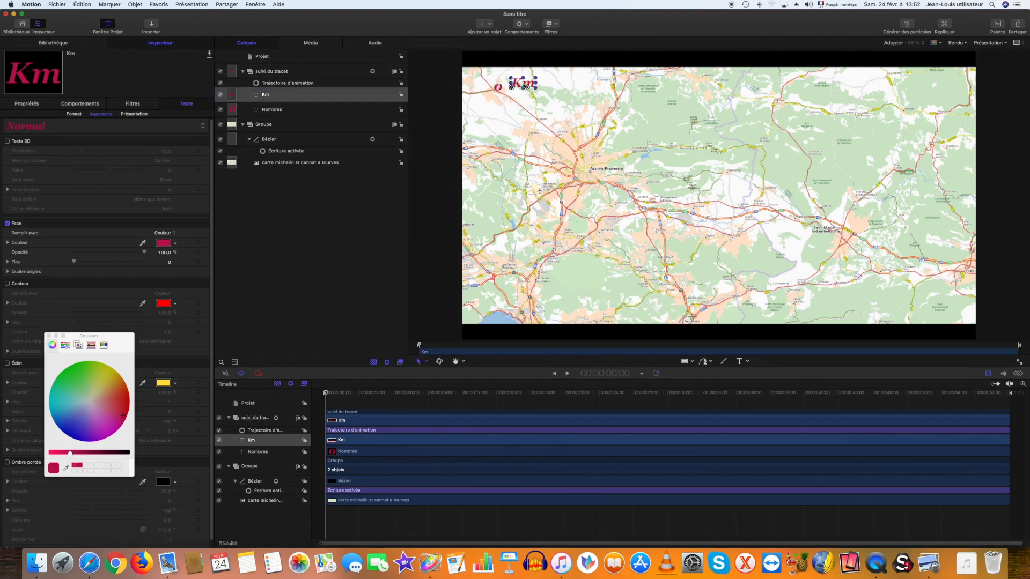
{"action": "left_click_drag", "start_coordinate": [524, 86], "coordinate": [547, 91]}
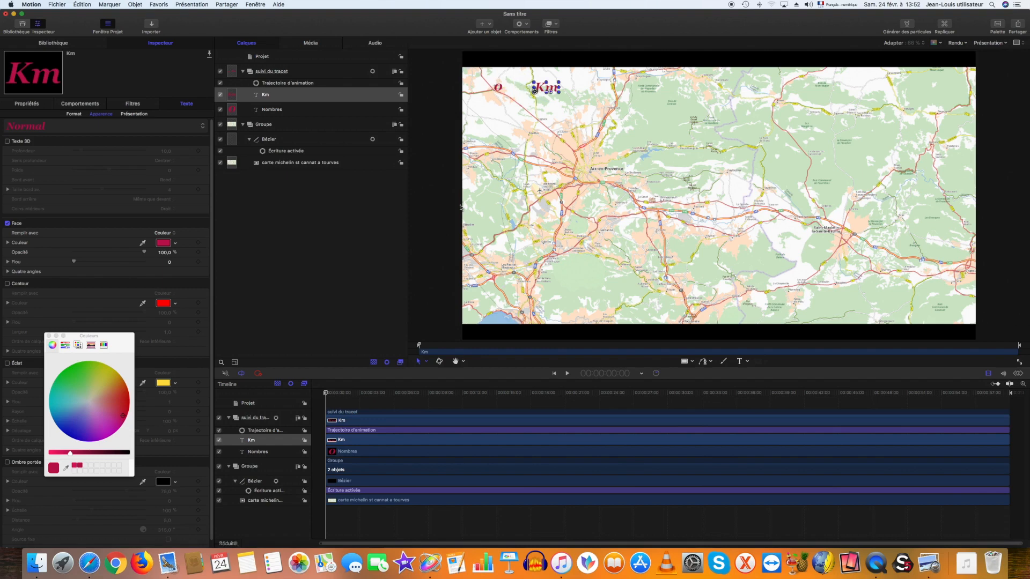
{"action": "left_click", "coordinate": [500, 89]}
{"action": "left_click", "coordinate": [499, 90]}
{"action": "left_click_drag", "start_coordinate": [500, 90], "coordinate": [523, 89]}
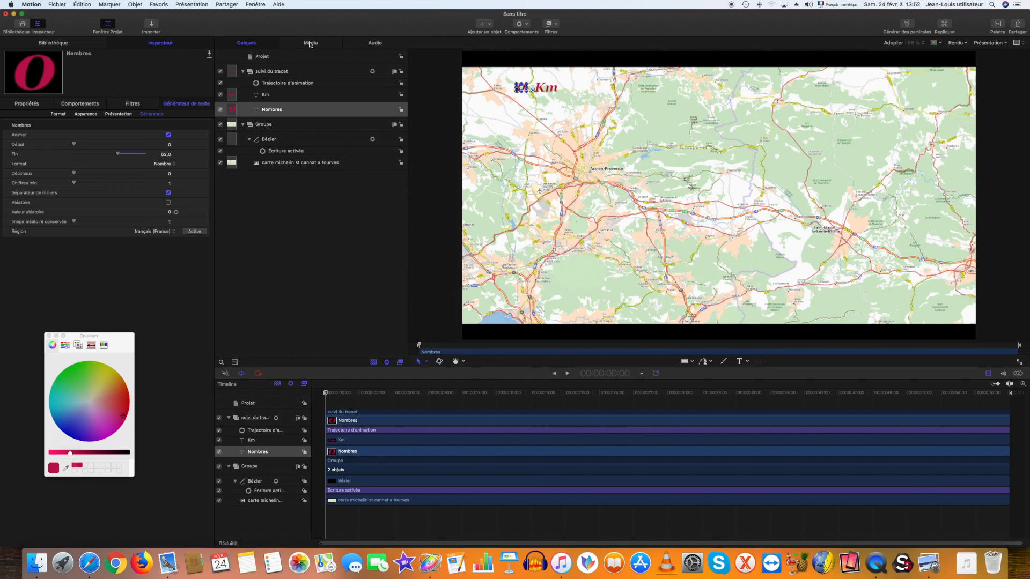
{"action": "left_click", "coordinate": [256, 58]}
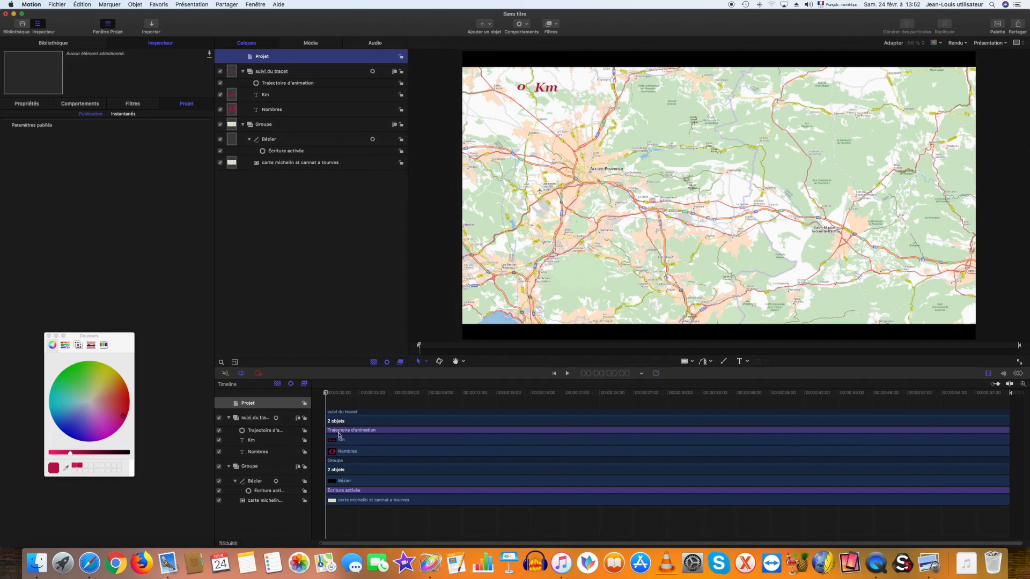
{"action": "mouse_move", "coordinate": [326, 395]}
{"action": "left_mouse_down"}
{"action": "mouse_move", "coordinate": [545, 404]}
{"action": "mouse_move", "coordinate": [665, 396]}
{"action": "mouse_move", "coordinate": [448, 406]}
{"action": "mouse_move", "coordinate": [325, 401]}
{"action": "mouse_move", "coordinate": [864, 401]}
{"action": "mouse_move", "coordinate": [326, 411]}
{"action": "left_mouse_up"}
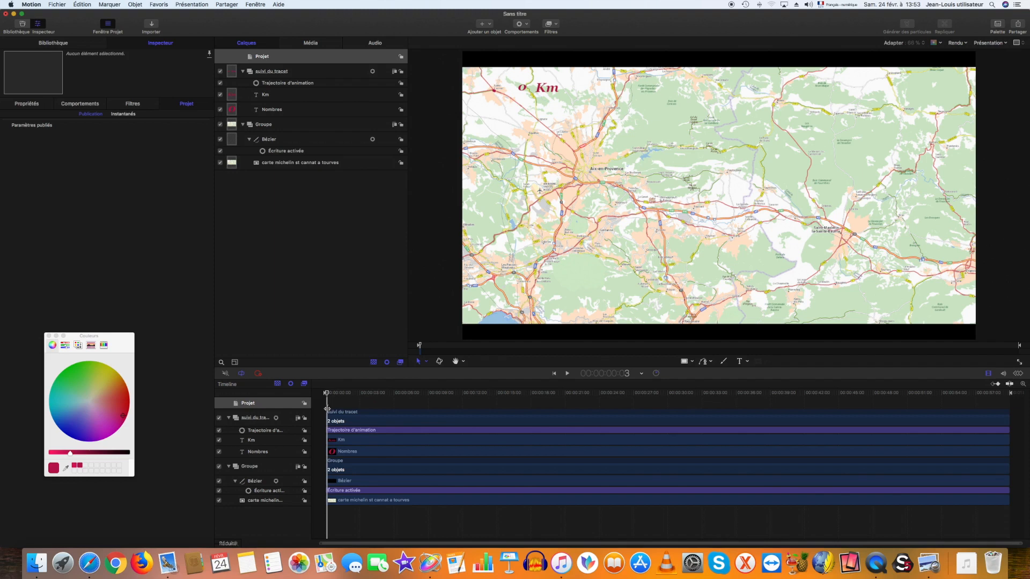
Set the Nombres generator to count from a Début of 782 to a Fin of 844, and preview it partway along the route.
{"action": "left_click", "coordinate": [270, 111]}
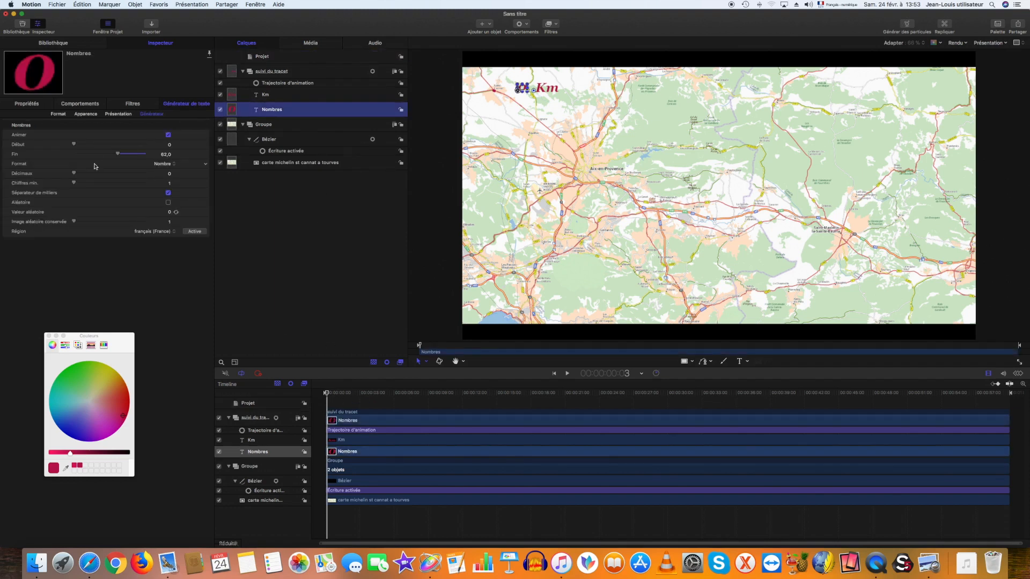
{"action": "left_click", "coordinate": [169, 146]}
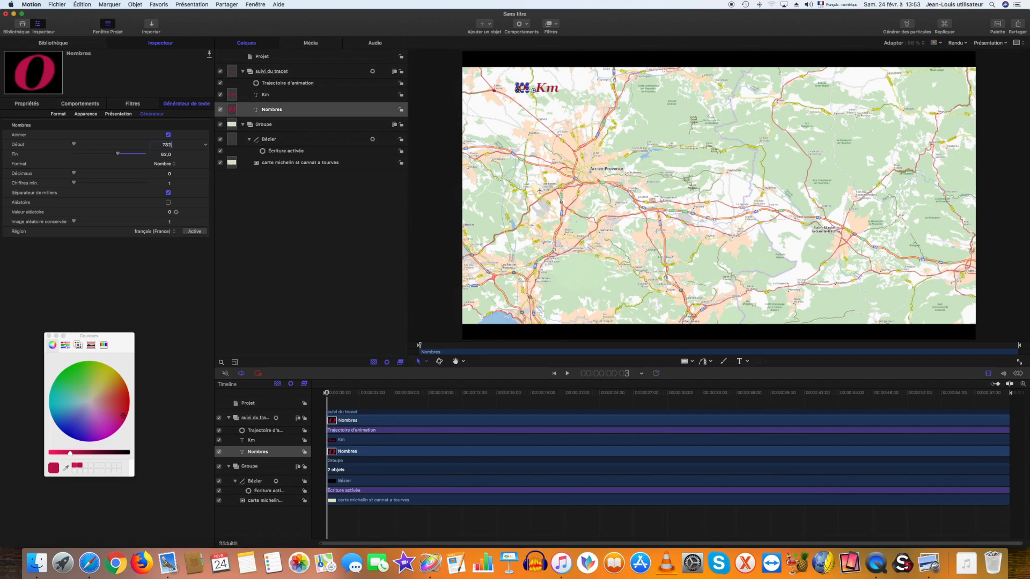
{"action": "left_click", "coordinate": [172, 155]}
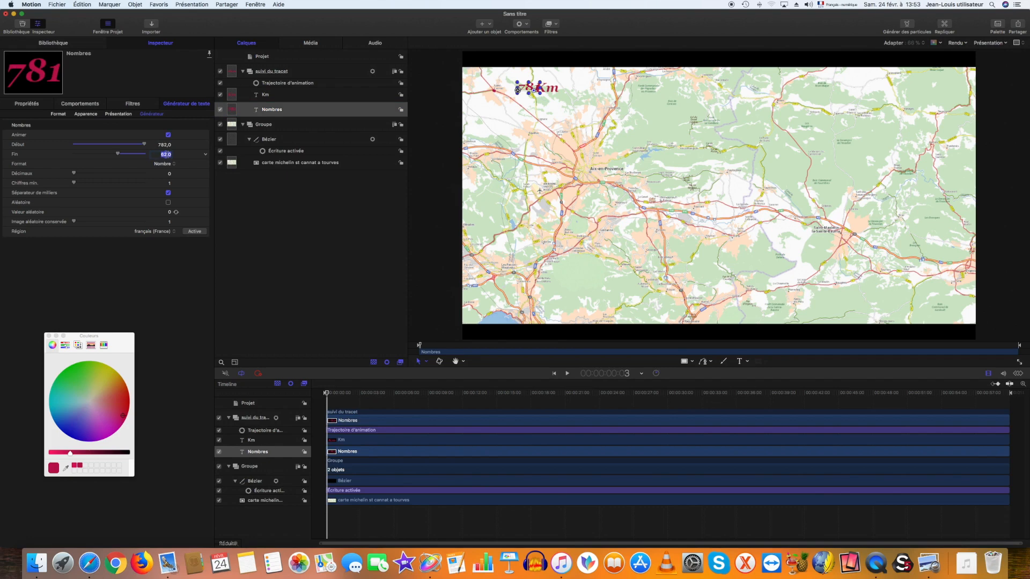
{"action": "type", "text": "844"}
{"action": "key", "text": "Return"}
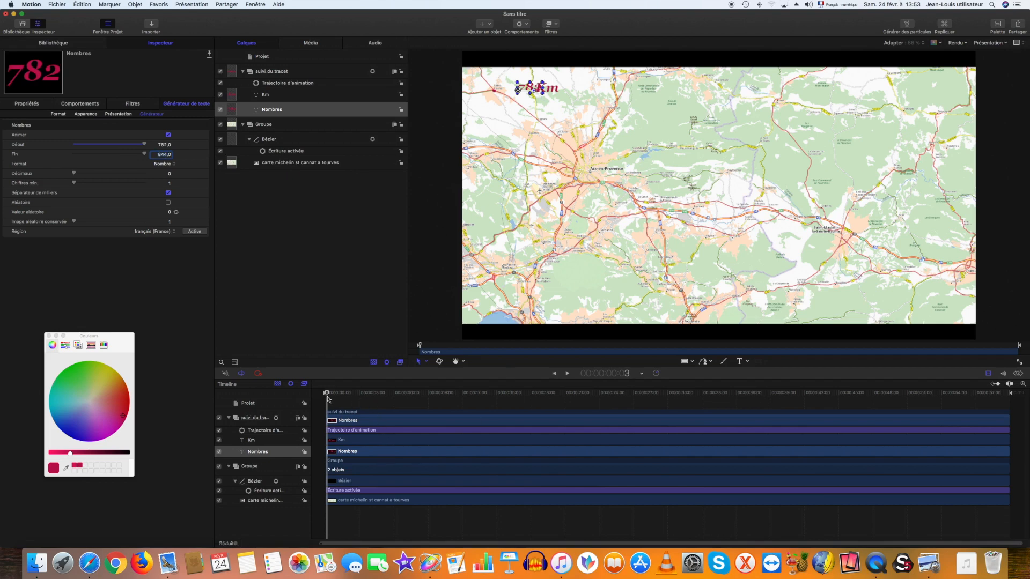
{"action": "left_click_drag", "start_coordinate": [326, 396], "coordinate": [436, 403]}
{"action": "left_click", "coordinate": [510, 280]}
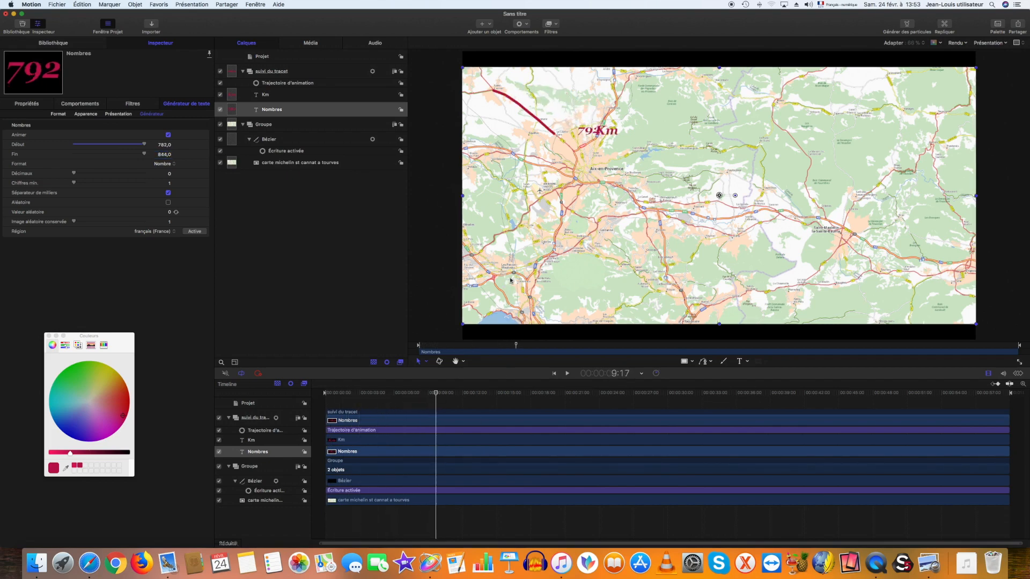
{"action": "left_click", "coordinate": [262, 56]}
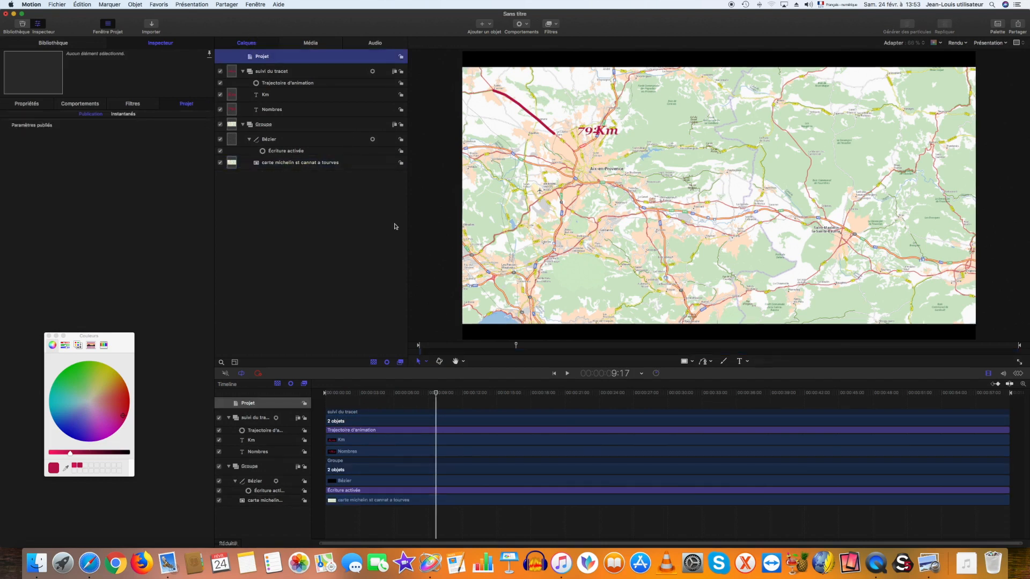
{"action": "left_click_drag", "start_coordinate": [437, 396], "coordinate": [321, 399]}
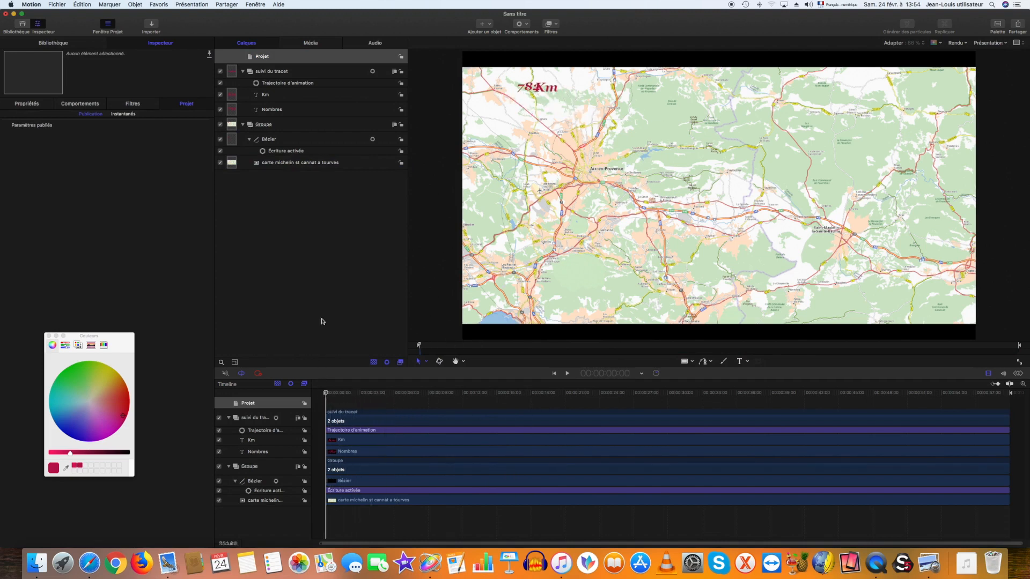
Shift the Nombres counter away from the Km text so the three-digit number no longer overlaps it.
{"action": "left_click", "coordinate": [269, 110]}
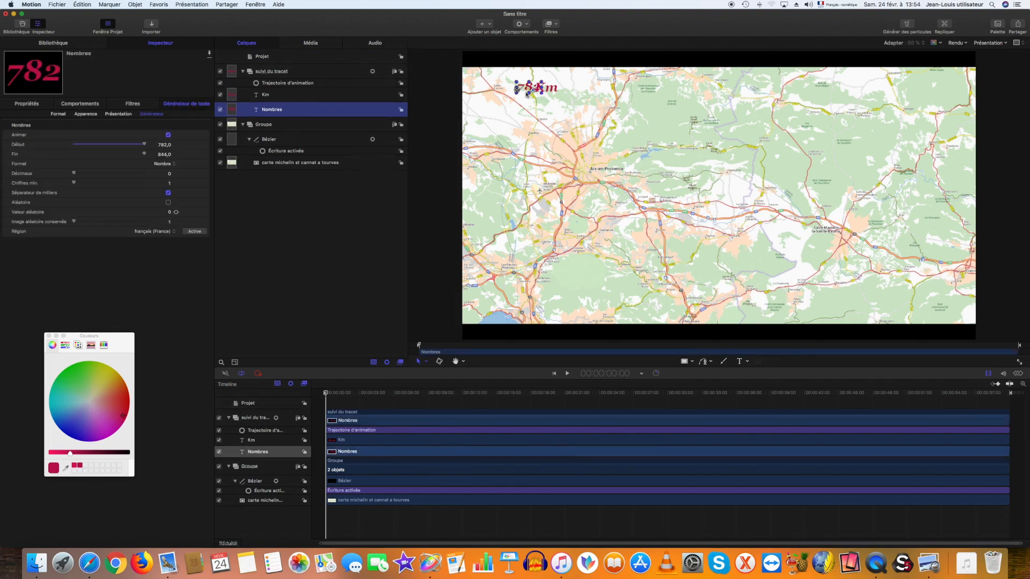
{"action": "left_click_drag", "start_coordinate": [528, 91], "coordinate": [519, 93]}
{"action": "left_click", "coordinate": [257, 57]}
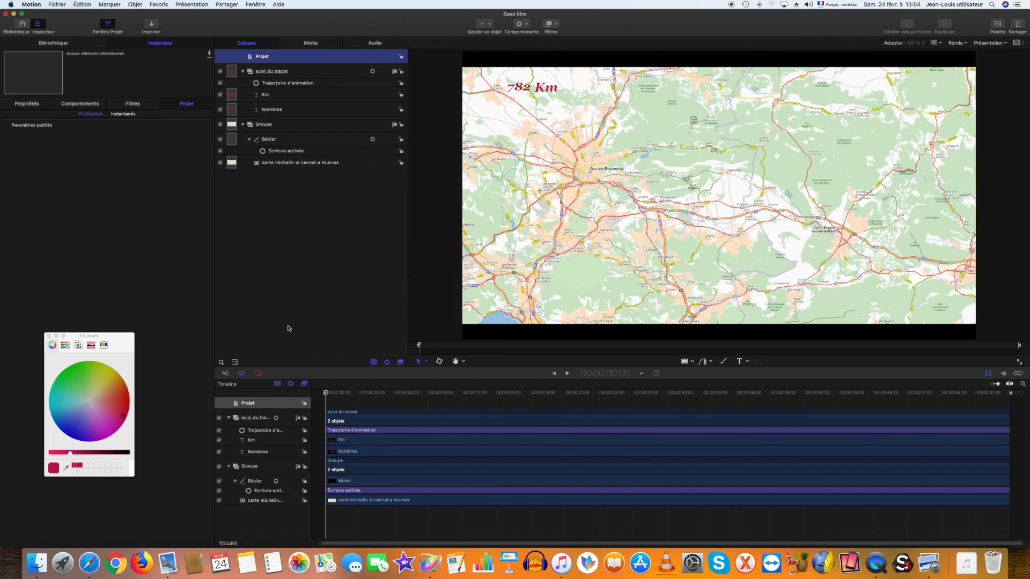
{"action": "mouse_move", "coordinate": [326, 393]}
{"action": "left_mouse_down"}
{"action": "mouse_move", "coordinate": [568, 392]}
{"action": "mouse_move", "coordinate": [319, 403]}
{"action": "left_mouse_up"}
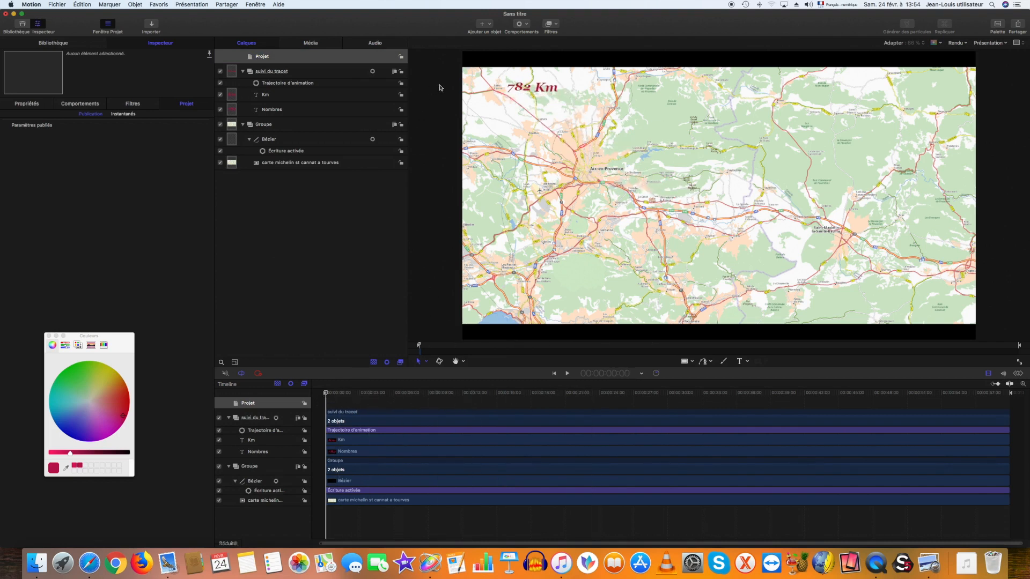
Extend the Km text on the map to read "Km de Paris".
{"action": "left_click", "coordinate": [547, 88]}
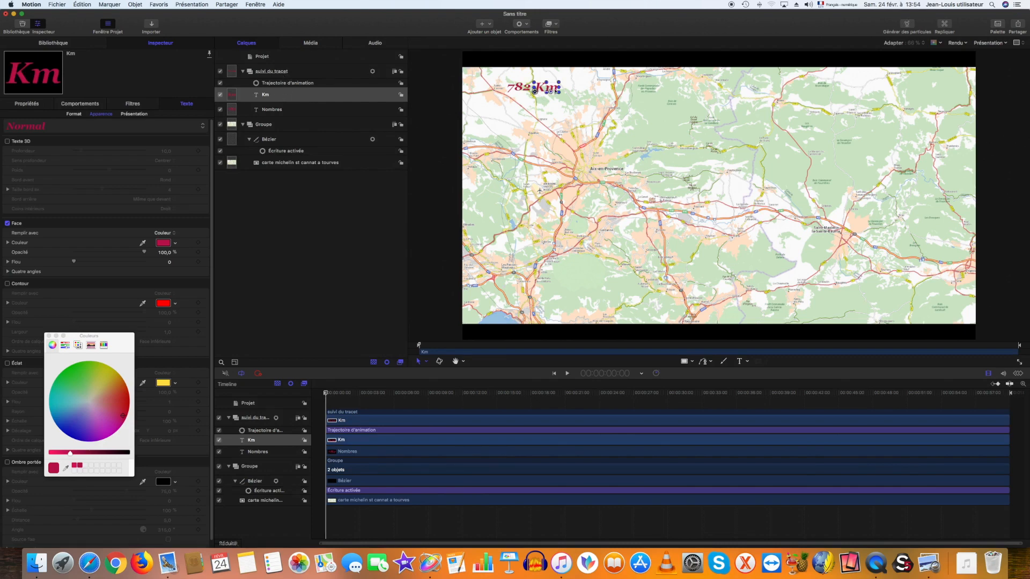
{"action": "double_click", "coordinate": [552, 88]}
{"action": "left_click", "coordinate": [562, 90]}
{"action": "type", "text": "de Paris"}
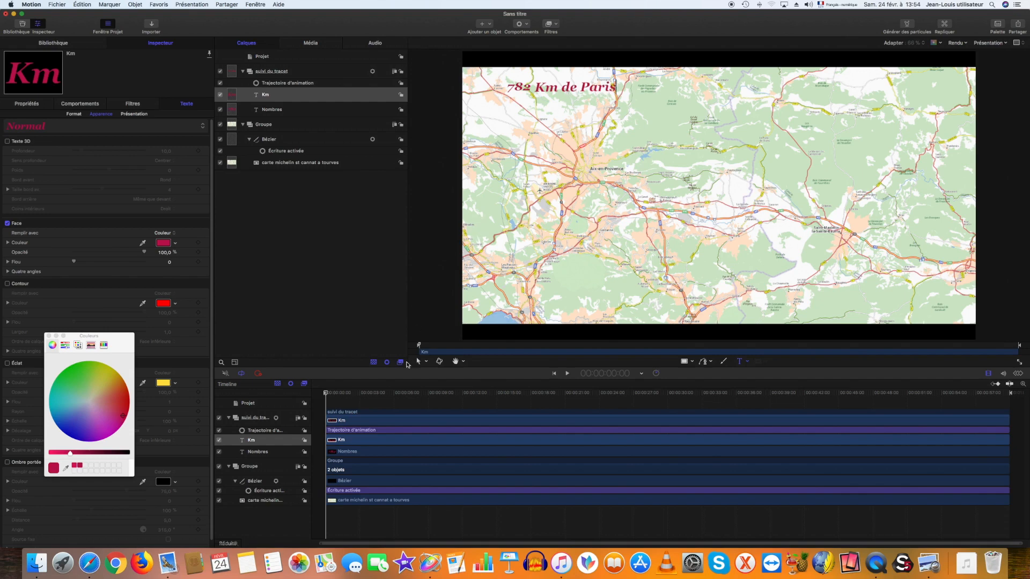
{"action": "left_click", "coordinate": [419, 362]}
Deselect the text layers and preview the extended kilometre label from the start of the timeline.
{"action": "left_click", "coordinate": [264, 112]}
{"action": "left_click", "coordinate": [277, 99]}
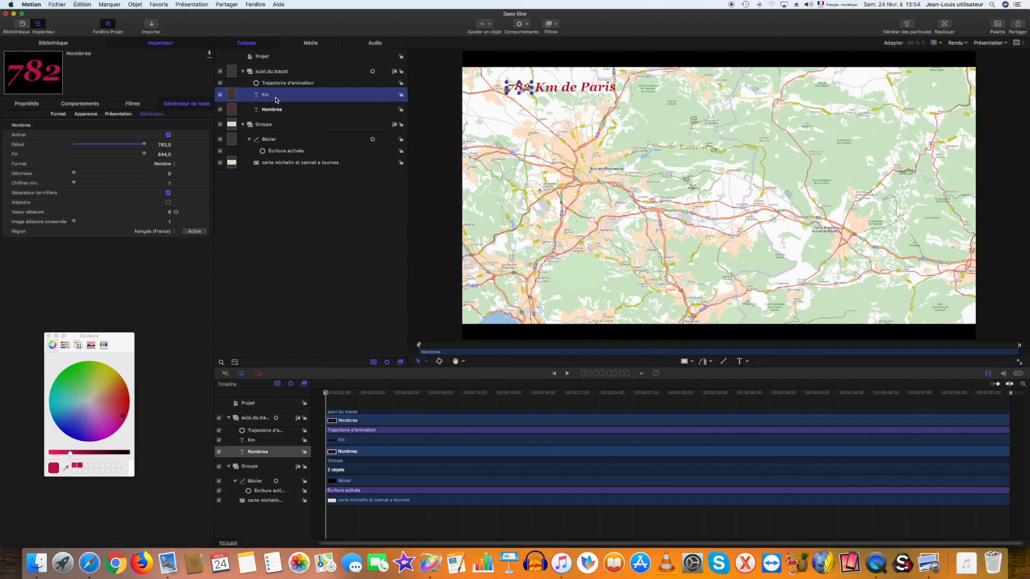
{"action": "left_click", "coordinate": [272, 58]}
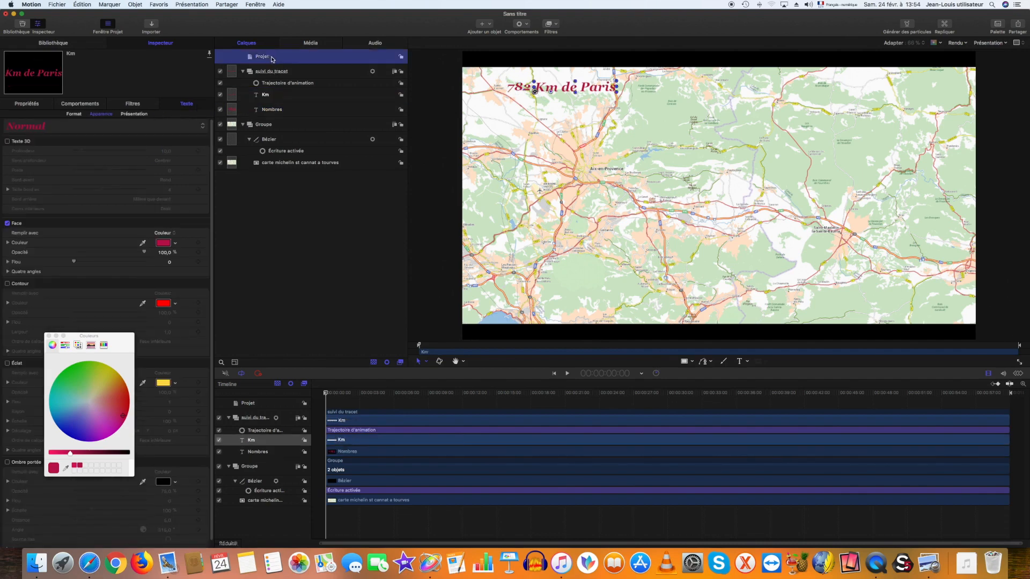
{"action": "mouse_move", "coordinate": [328, 394]}
{"action": "left_mouse_down"}
{"action": "mouse_move", "coordinate": [579, 395]}
{"action": "mouse_move", "coordinate": [328, 390]}
{"action": "left_mouse_up"}
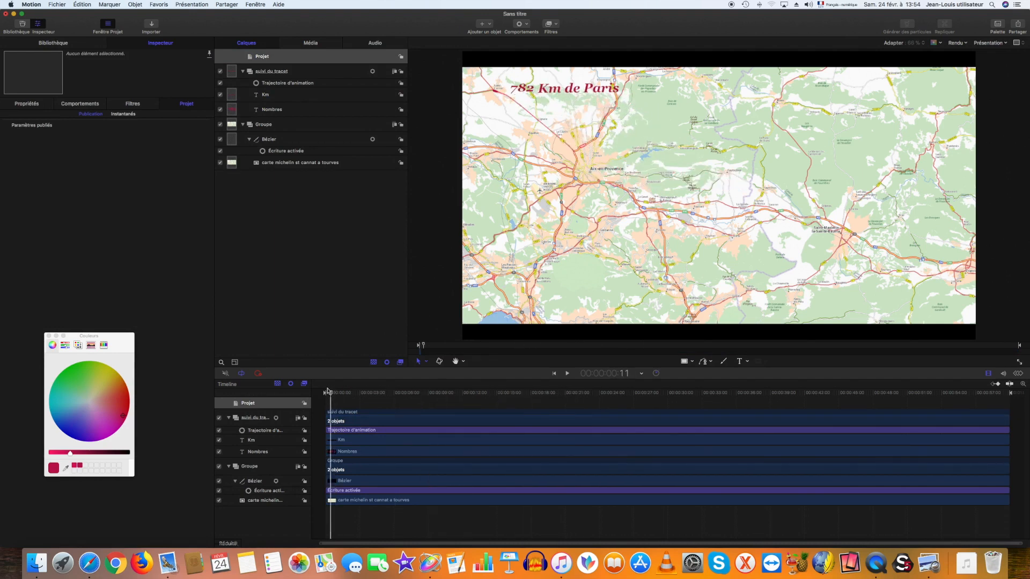